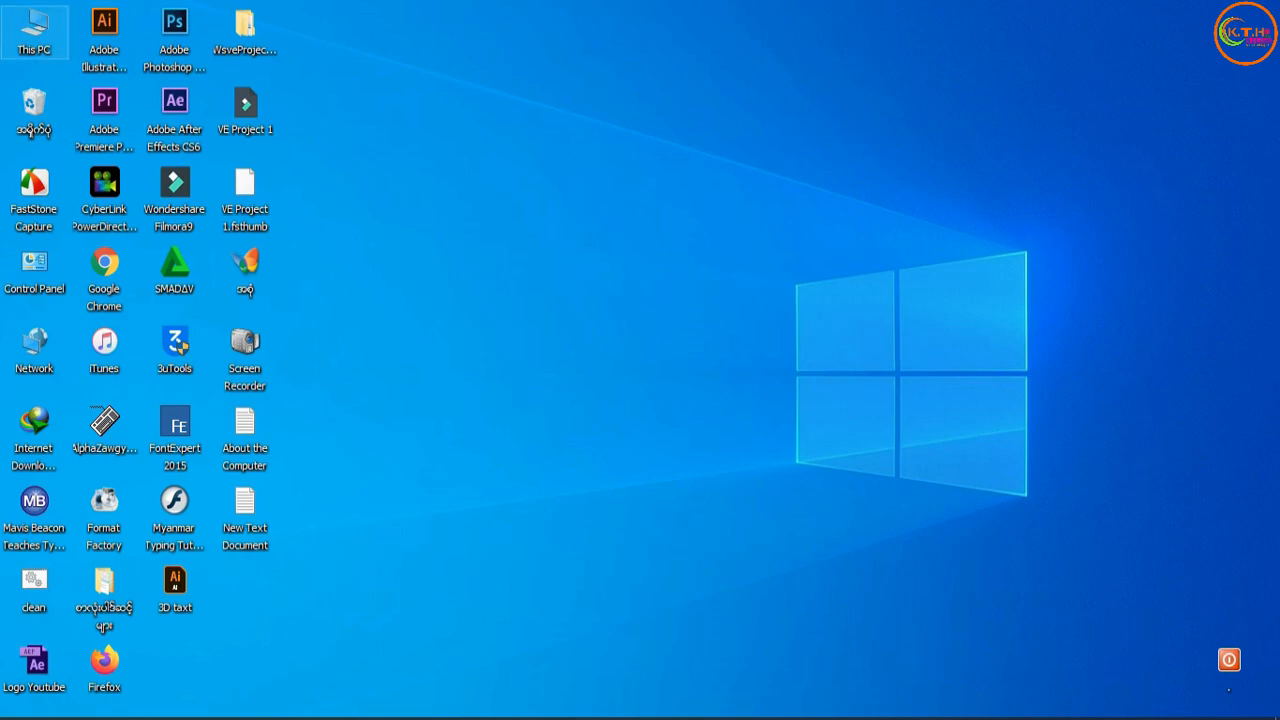
{"action": "key", "text": "super+e"}
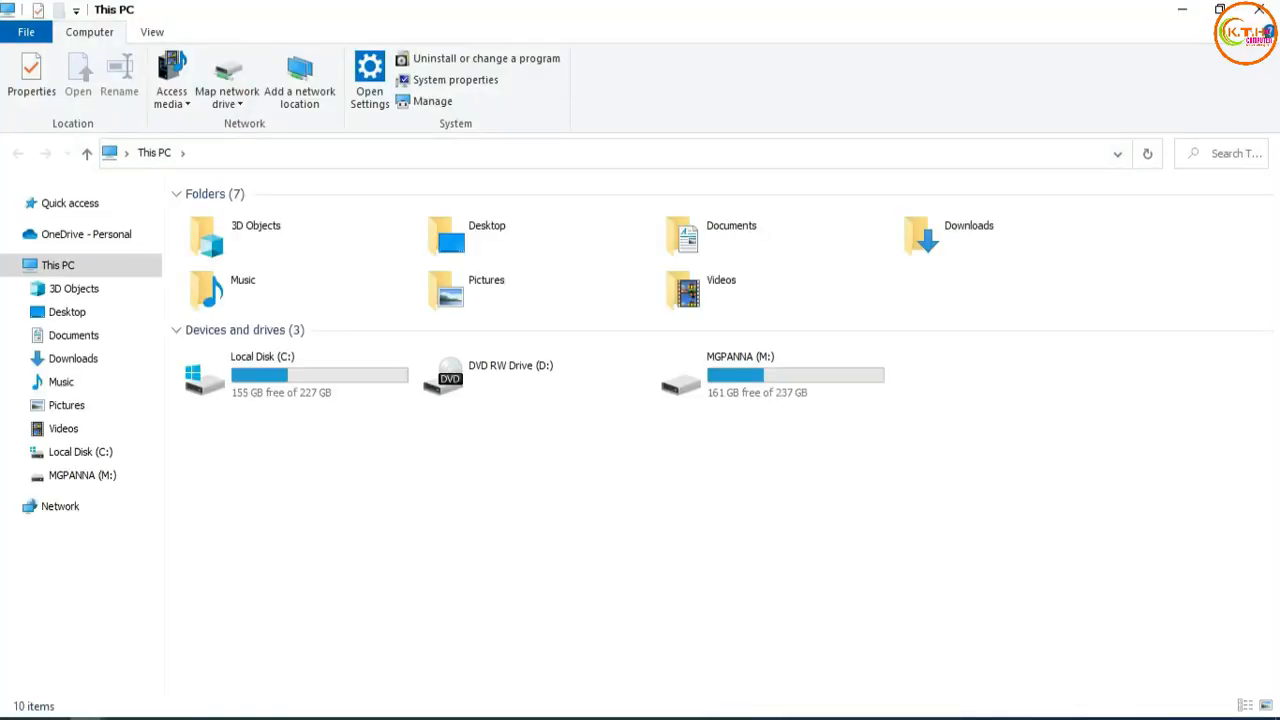
{"action": "left_click", "coordinate": [1259, 9]}
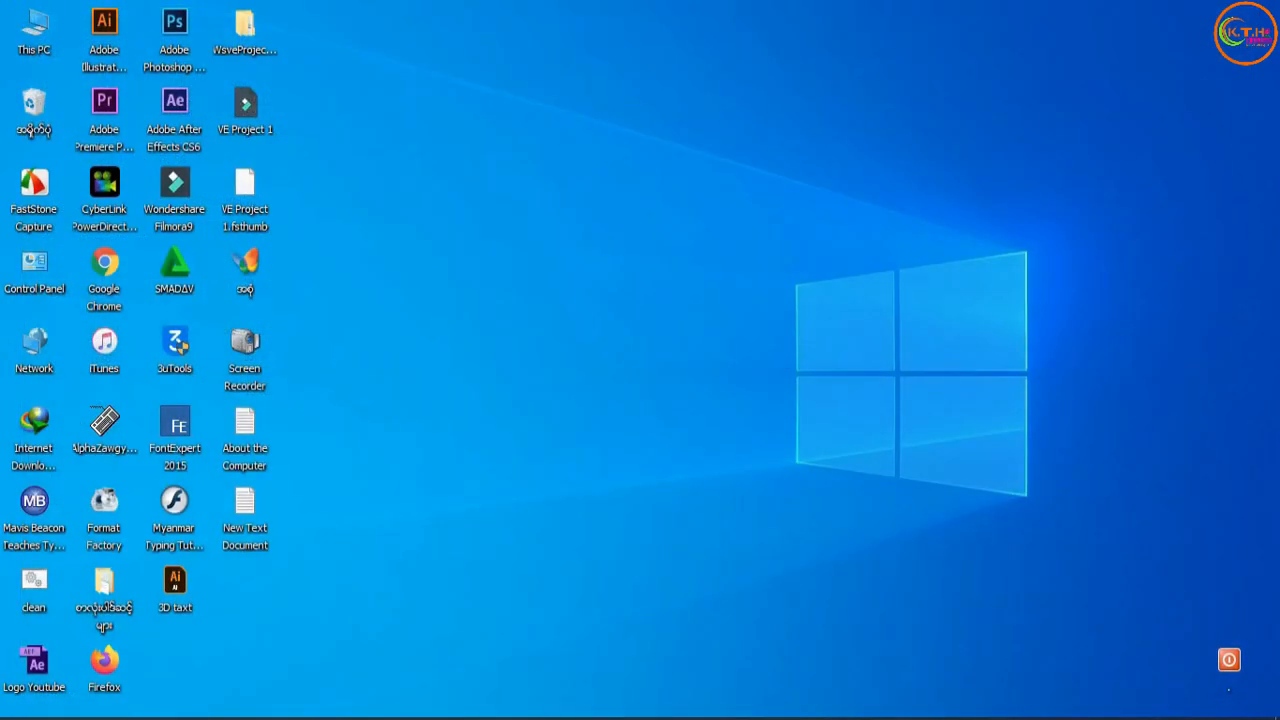
{"action": "right_click", "coordinate": [461, 97]}
{"action": "left_click", "coordinate": [511, 155]}
{"action": "right_click", "coordinate": [459, 145]}
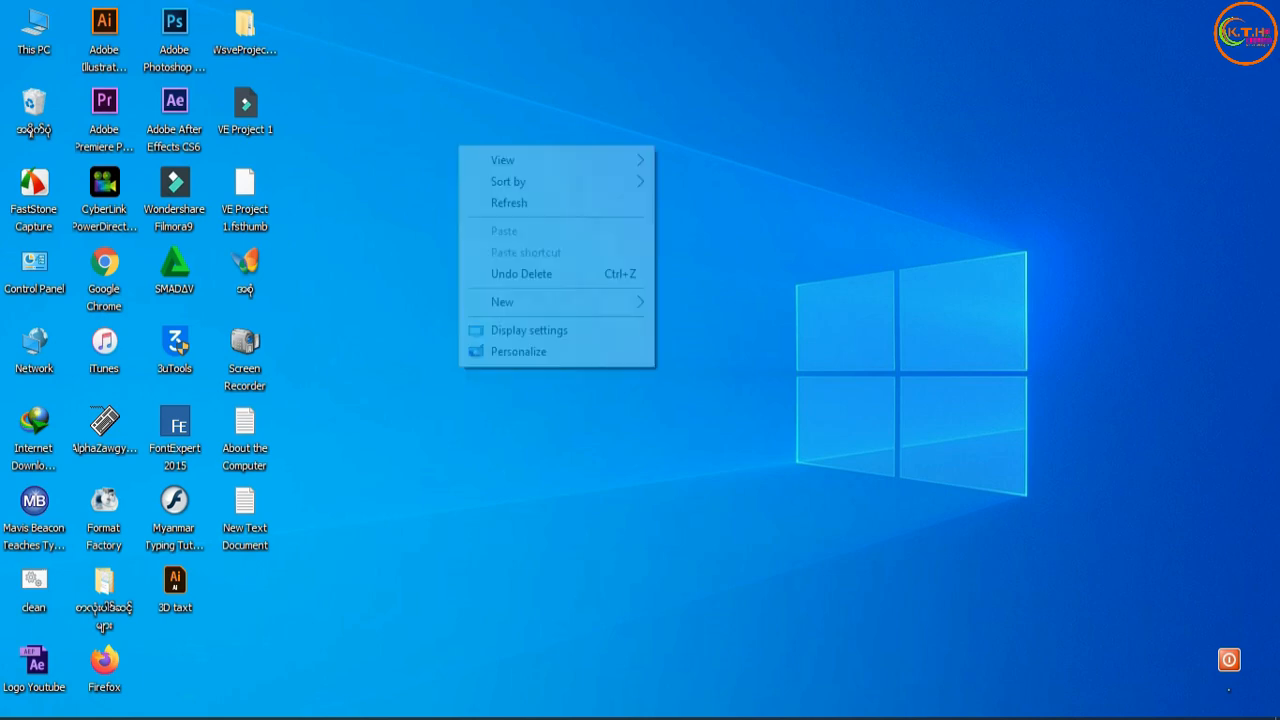
{"action": "left_click", "coordinate": [543, 203]}
{"action": "right_click", "coordinate": [458, 153]}
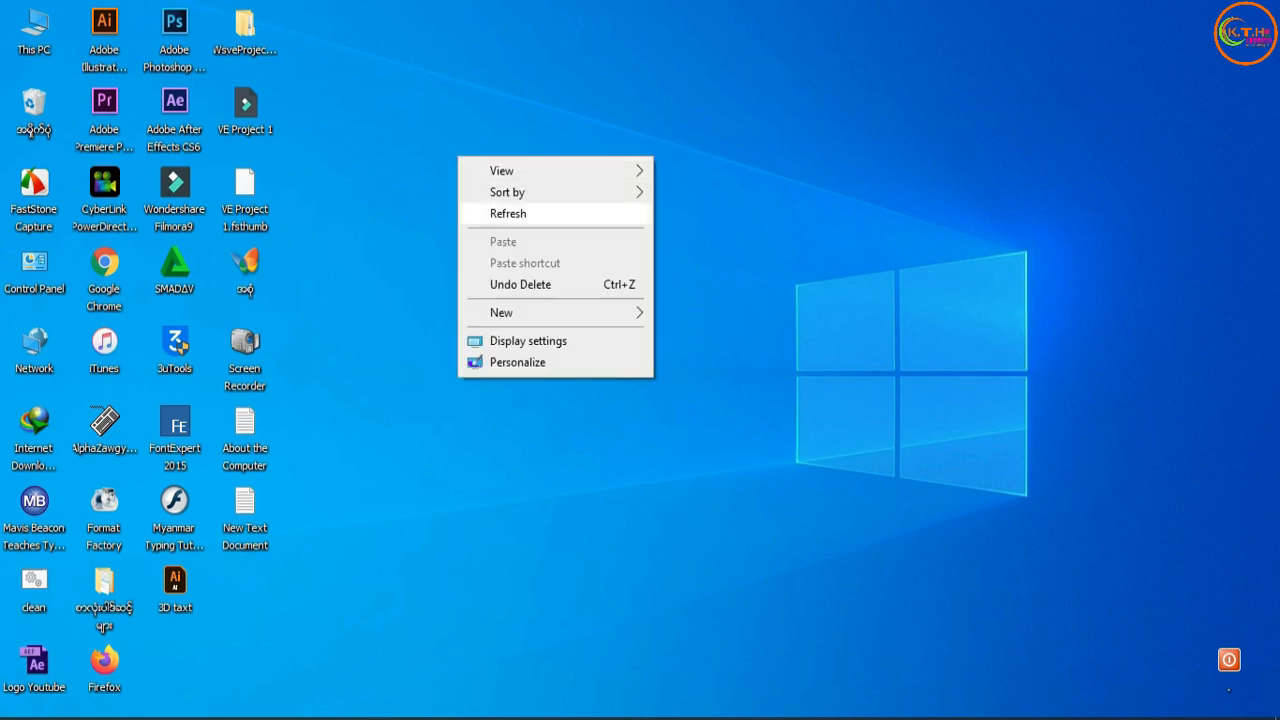
{"action": "left_click", "coordinate": [530, 212]}
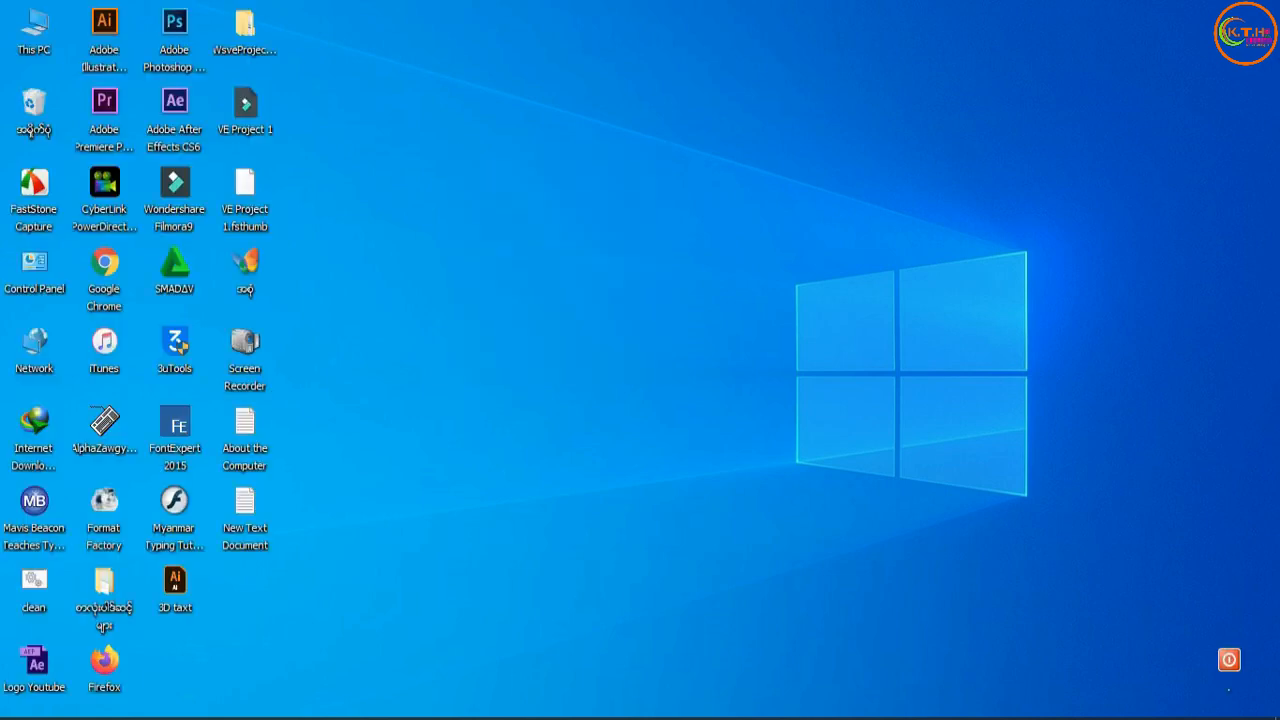
Open the System Protection settings through the properties of This PC.
{"action": "right_click", "coordinate": [27, 62]}
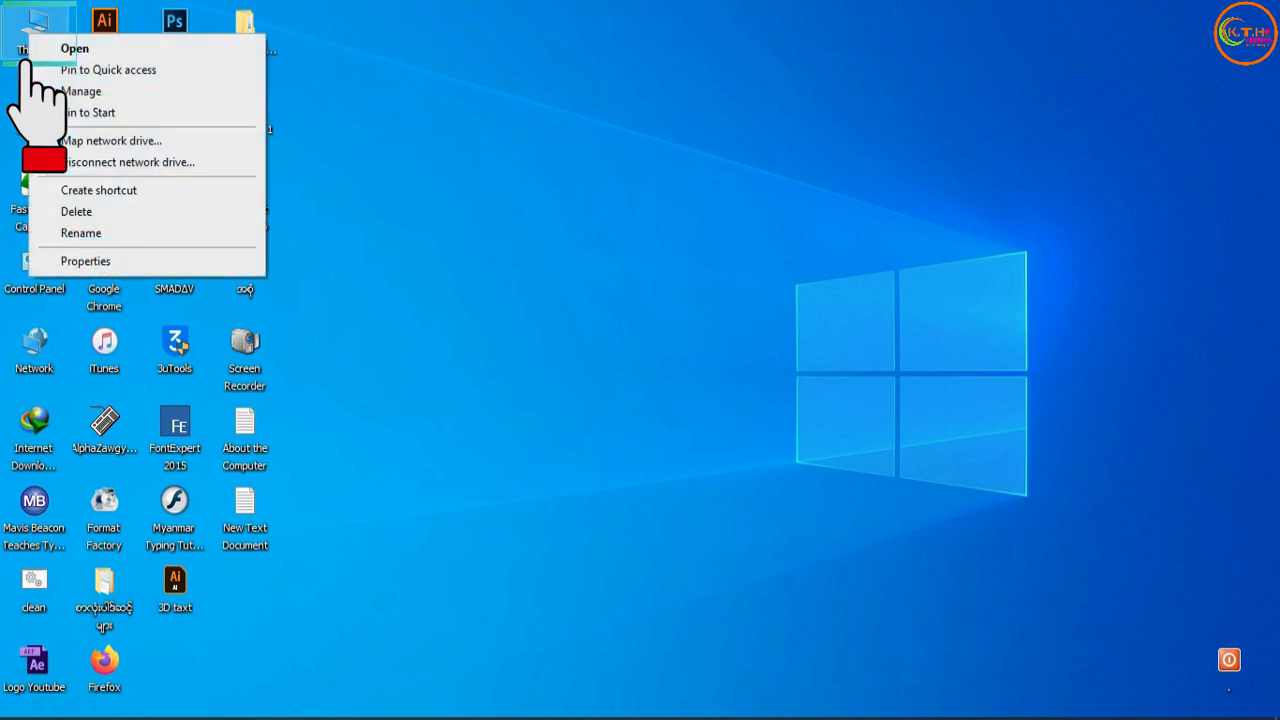
{"action": "left_click", "coordinate": [87, 263]}
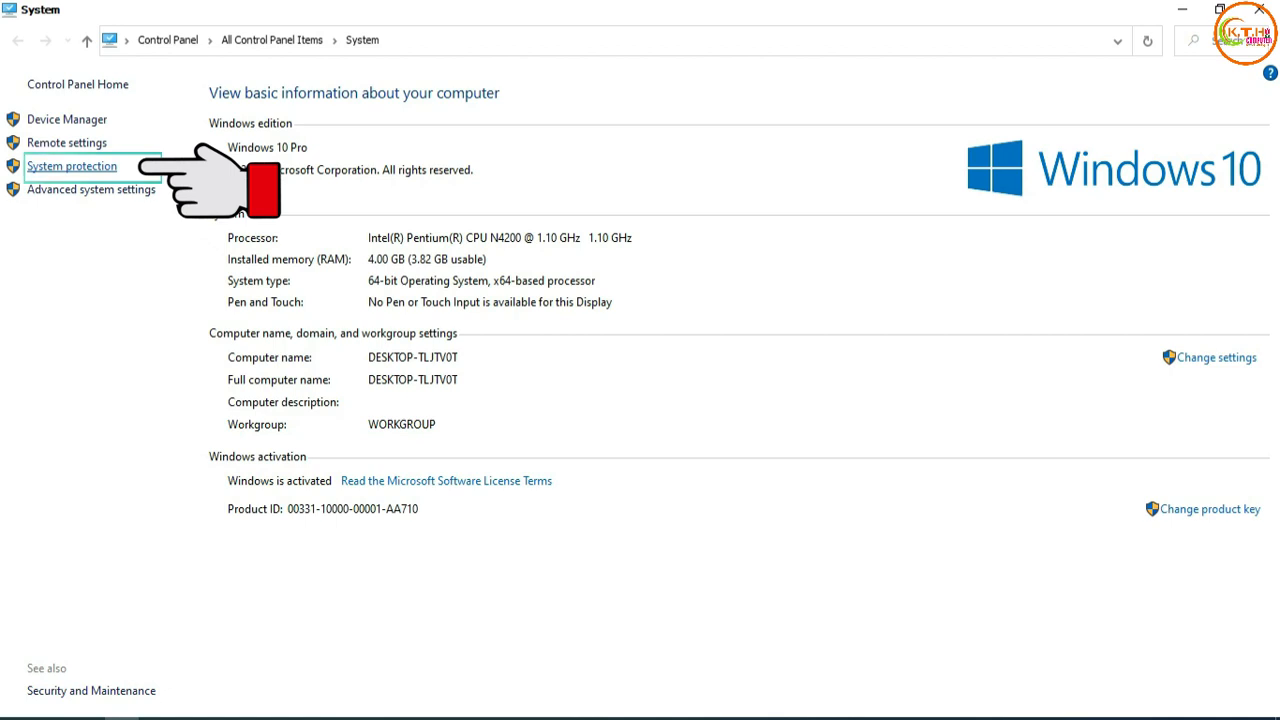
{"action": "left_click", "coordinate": [72, 167]}
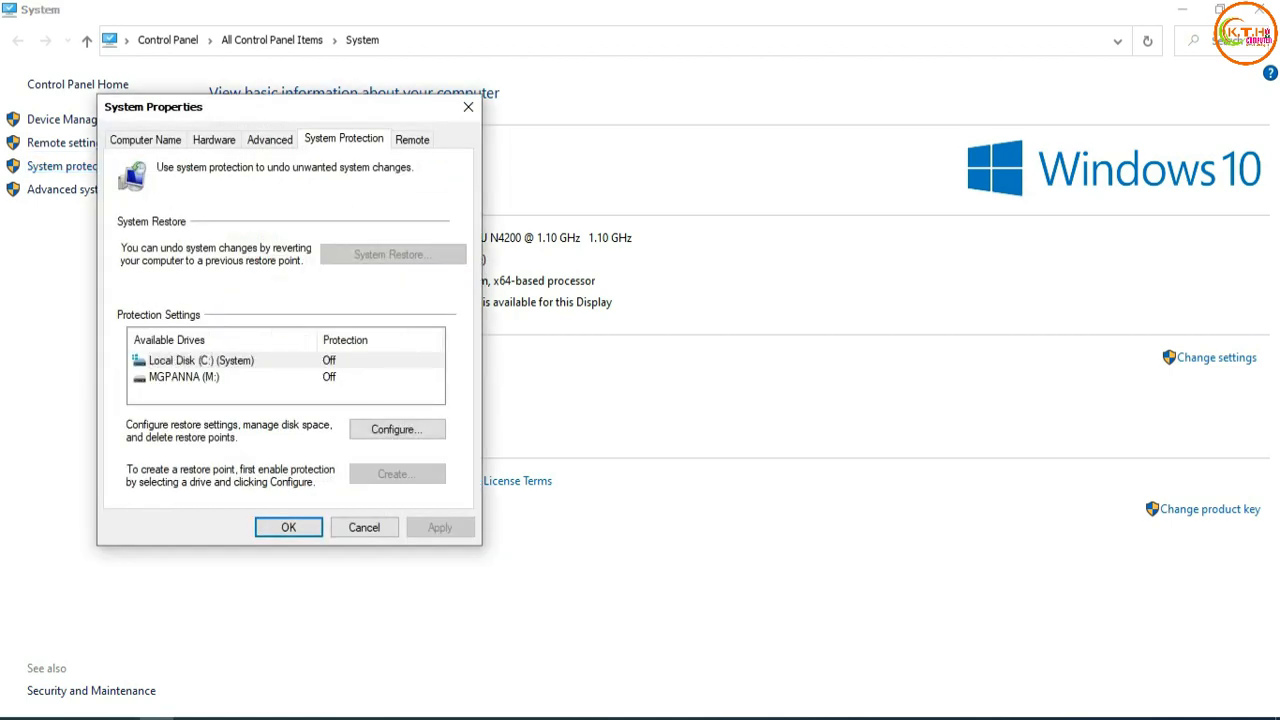
Look through the Computer Name, Hardware, Advanced and Remote settings in System Properties, ending on System Protection.
{"action": "left_click", "coordinate": [146, 140]}
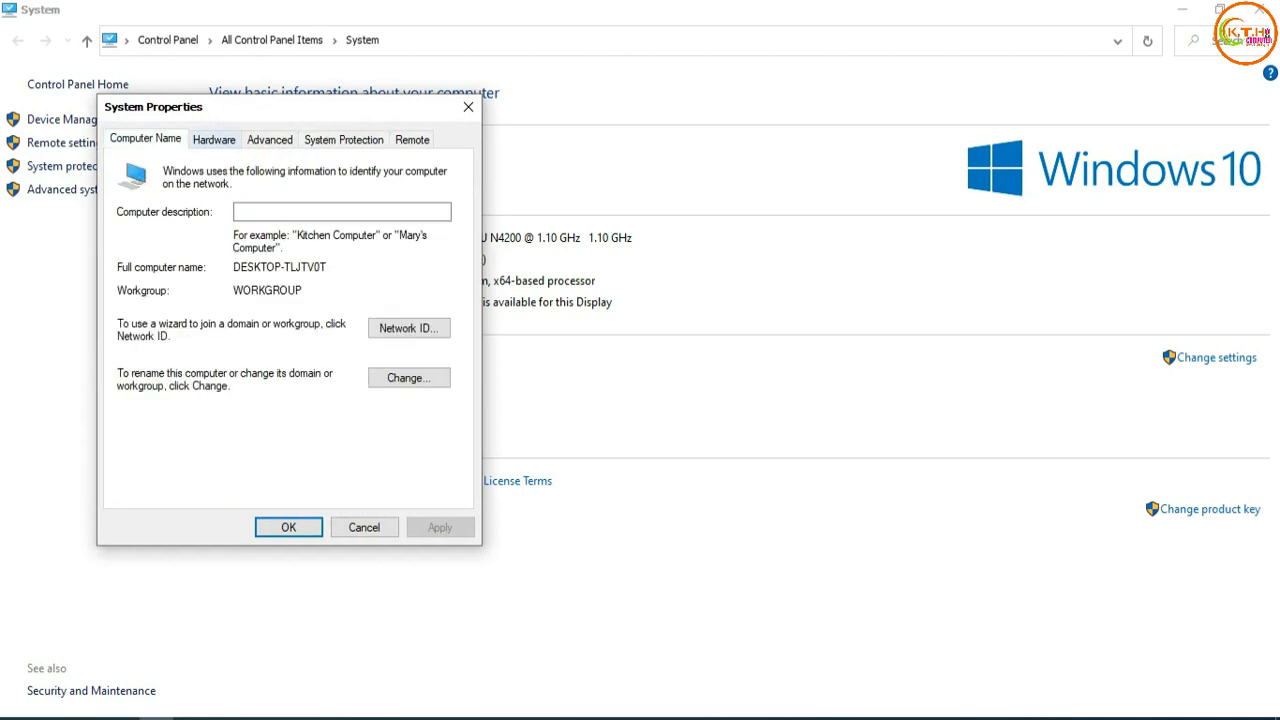
{"action": "left_click", "coordinate": [214, 140]}
{"action": "left_click", "coordinate": [270, 140]}
{"action": "left_click", "coordinate": [344, 140]}
{"action": "left_click", "coordinate": [412, 140]}
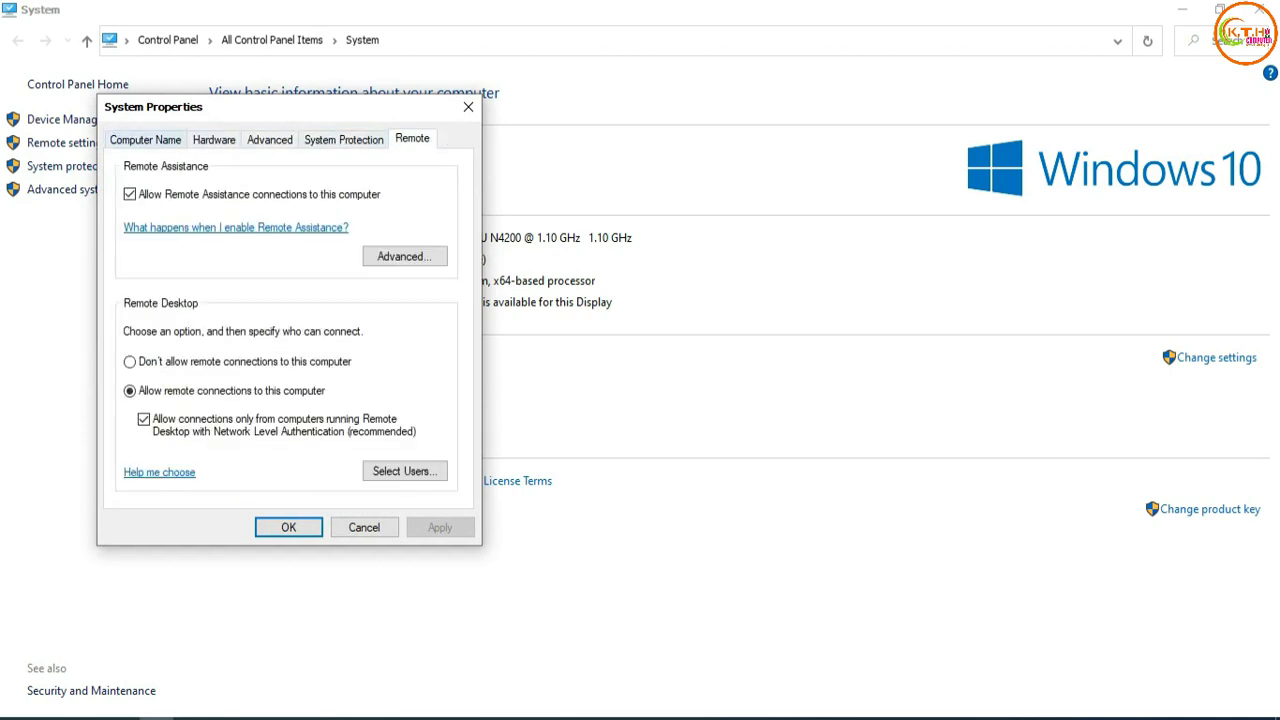
{"action": "left_click", "coordinate": [146, 140]}
{"action": "left_click", "coordinate": [214, 140]}
{"action": "left_click", "coordinate": [270, 140]}
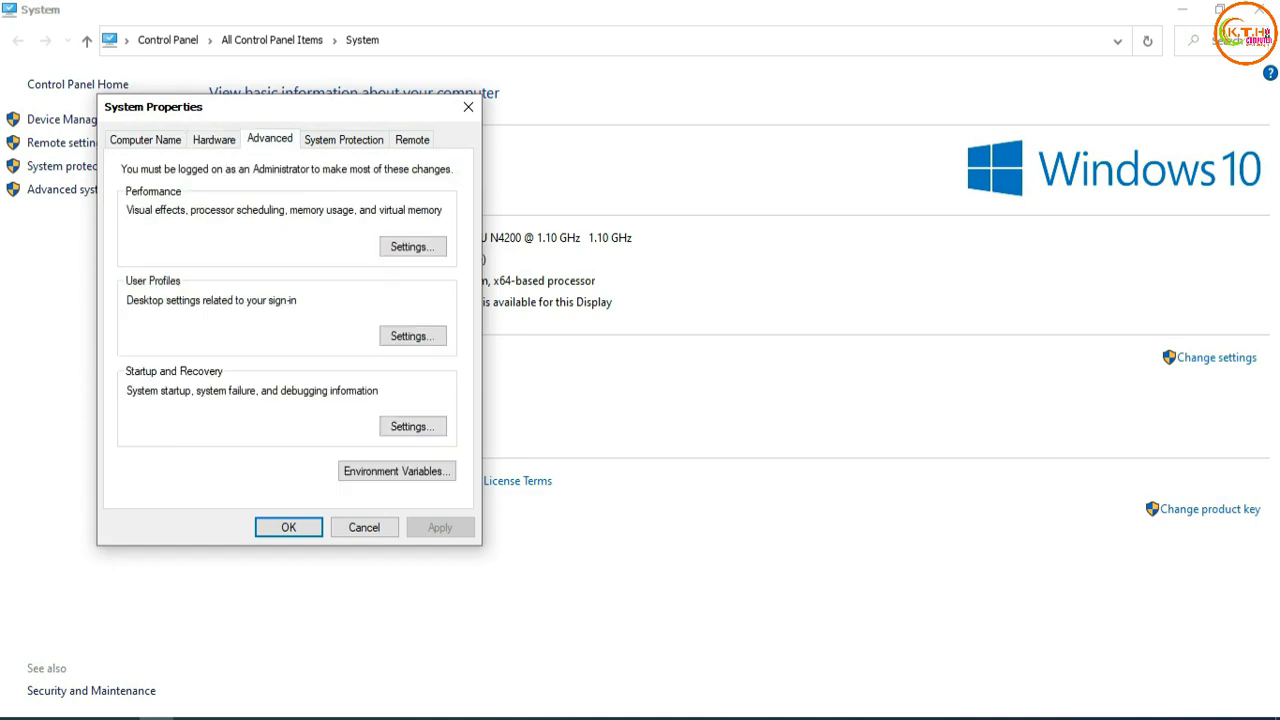
{"action": "left_click", "coordinate": [146, 140]}
{"action": "left_click", "coordinate": [214, 140]}
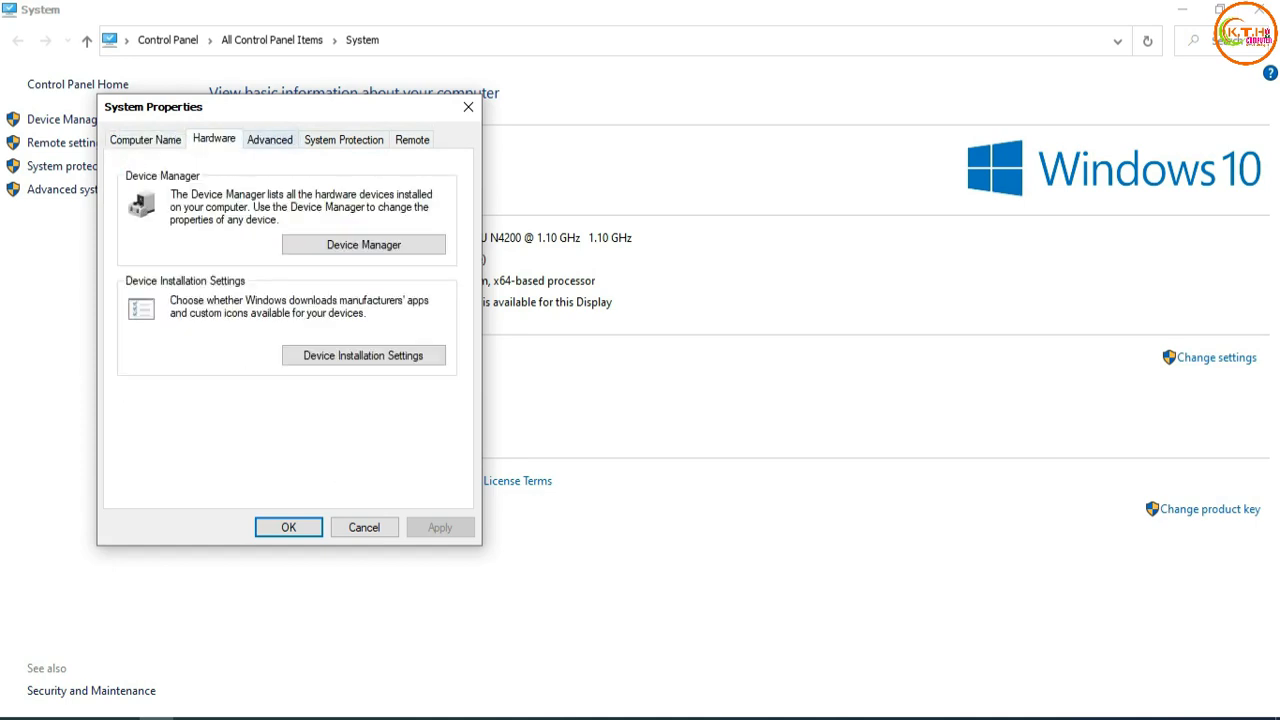
{"action": "left_click", "coordinate": [270, 140]}
{"action": "left_click", "coordinate": [344, 140]}
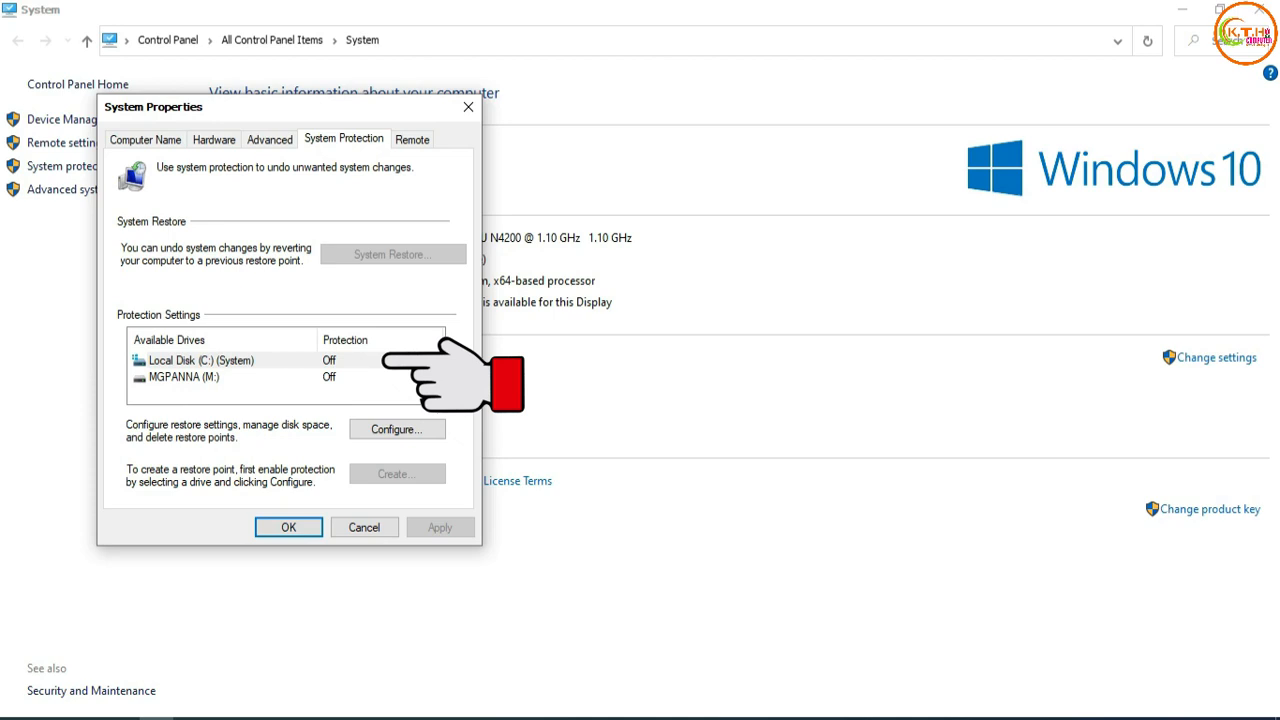
Turn on system protection for Local Disk (C:) and apply the setting.
{"action": "left_click", "coordinate": [385, 361]}
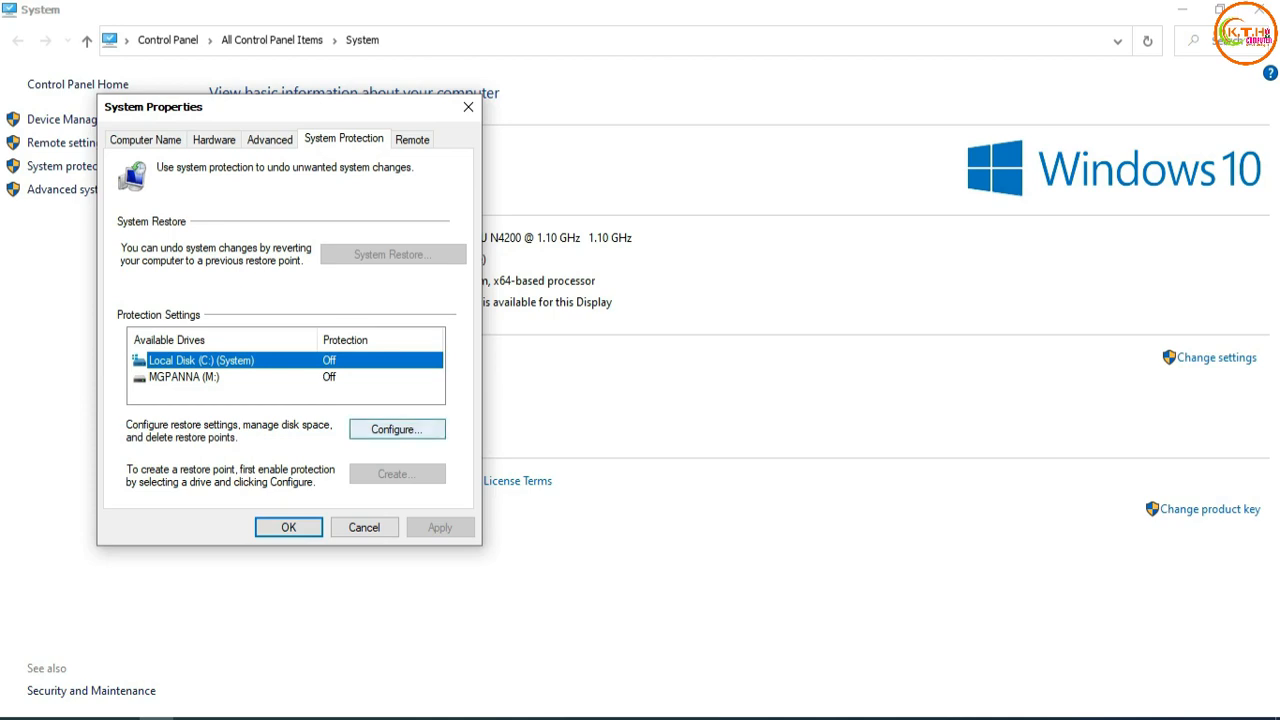
{"action": "left_click", "coordinate": [397, 429]}
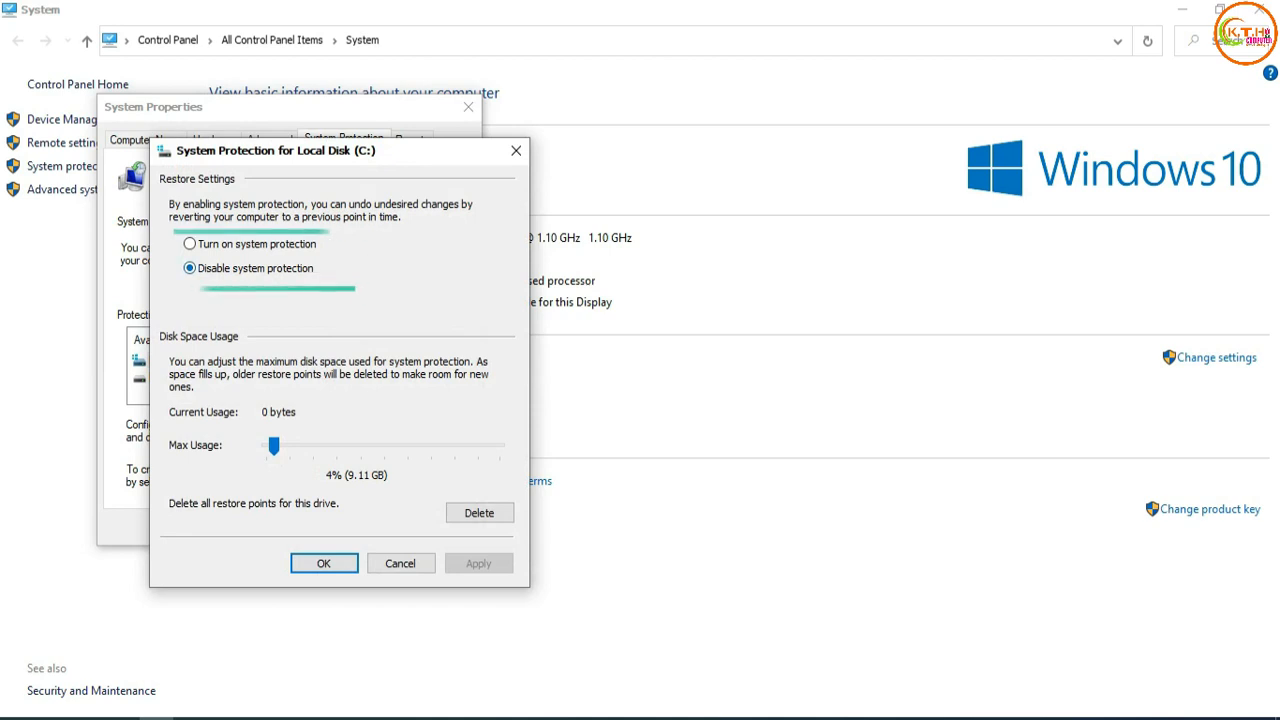
{"action": "left_click", "coordinate": [190, 244]}
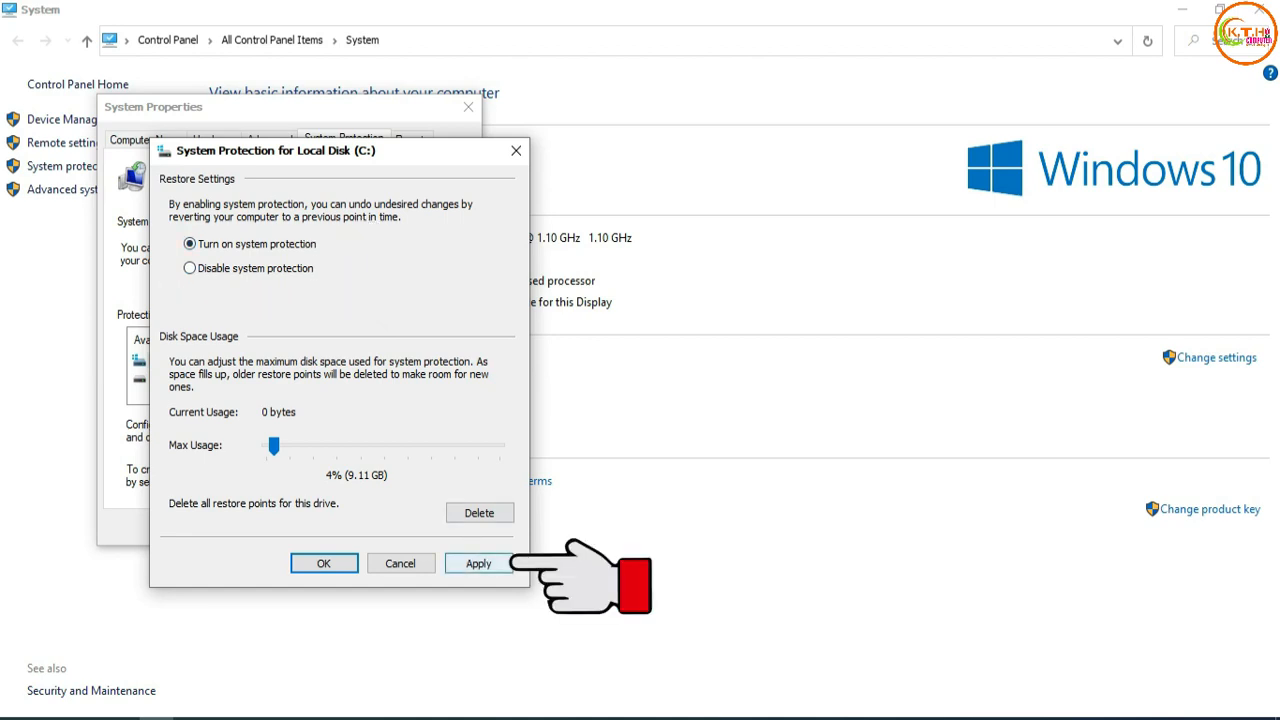
{"action": "left_click", "coordinate": [479, 563]}
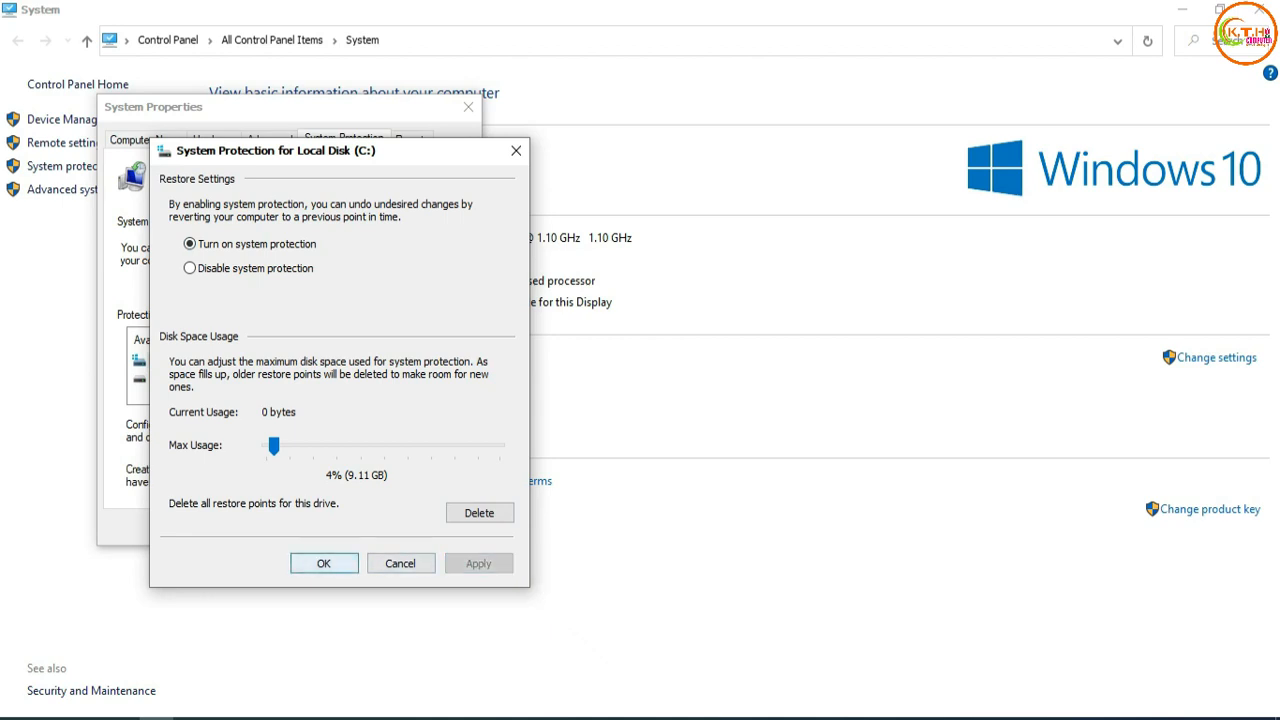
{"action": "left_click", "coordinate": [324, 563]}
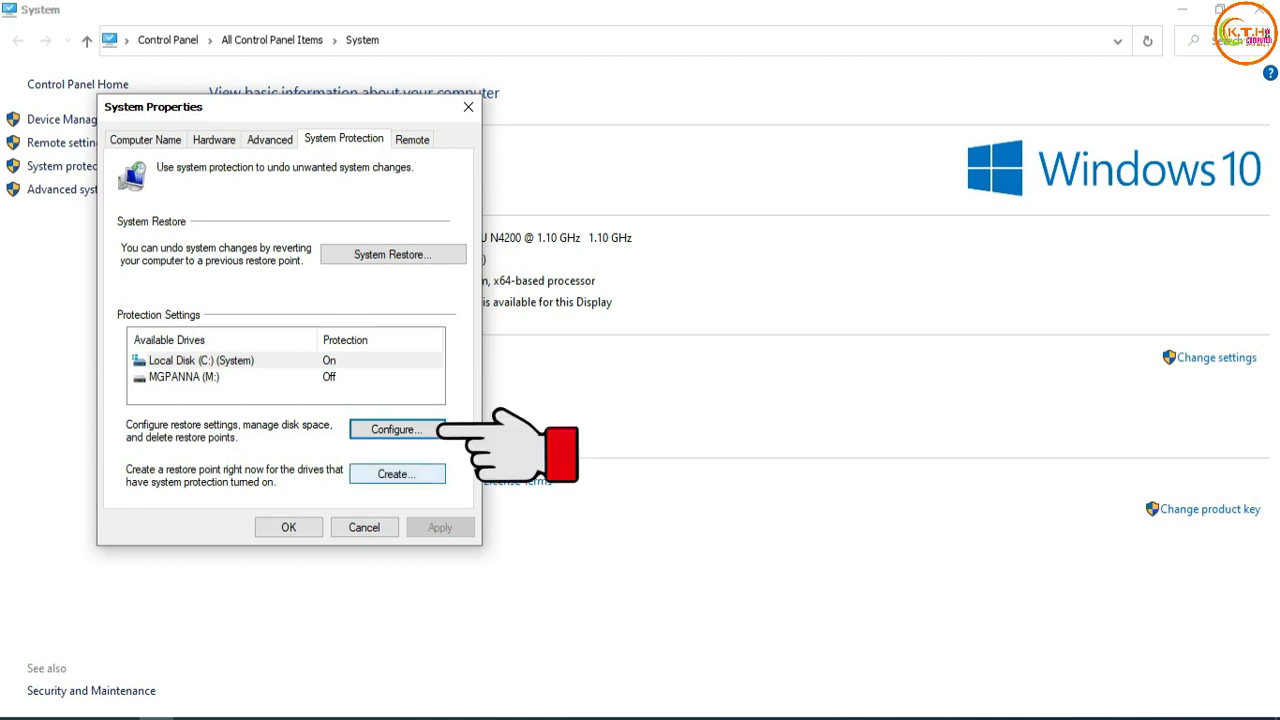
Create a restore point with the description 1234 and dismiss the completion message.
{"action": "left_click", "coordinate": [397, 474]}
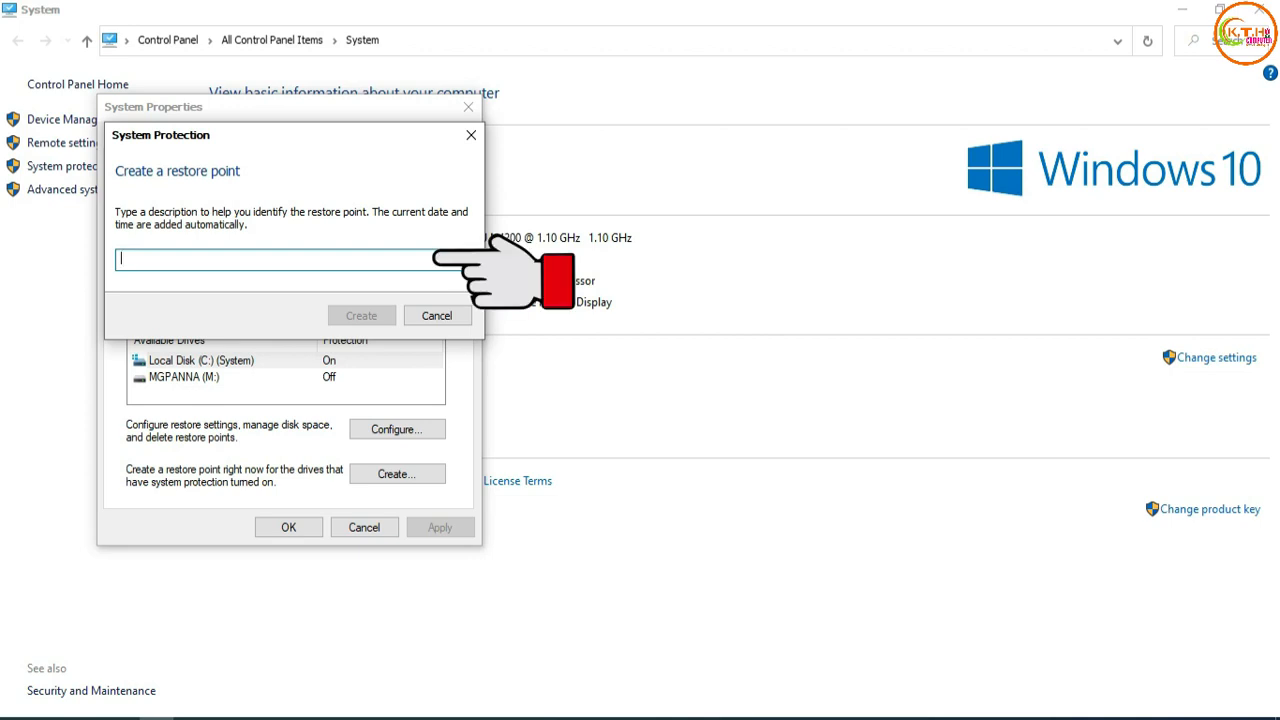
{"action": "type", "text": "123"}
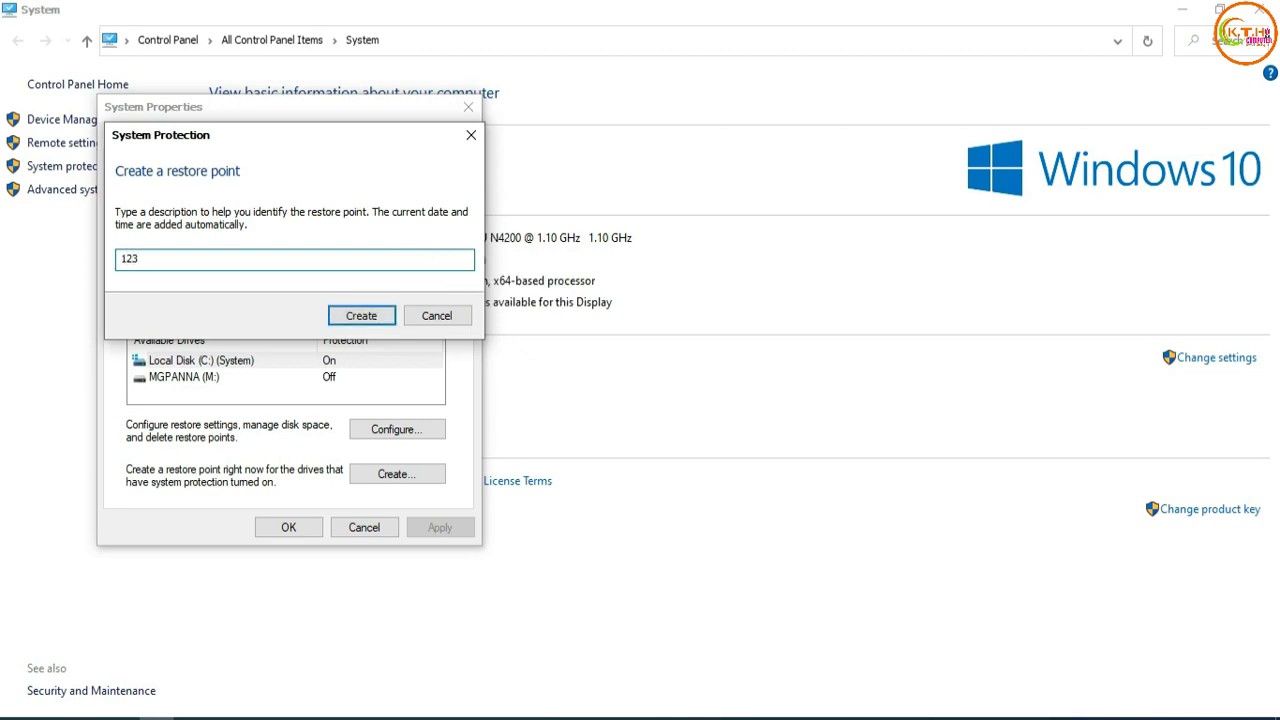
{"action": "type", "text": "4"}
{"action": "key", "text": "Return"}
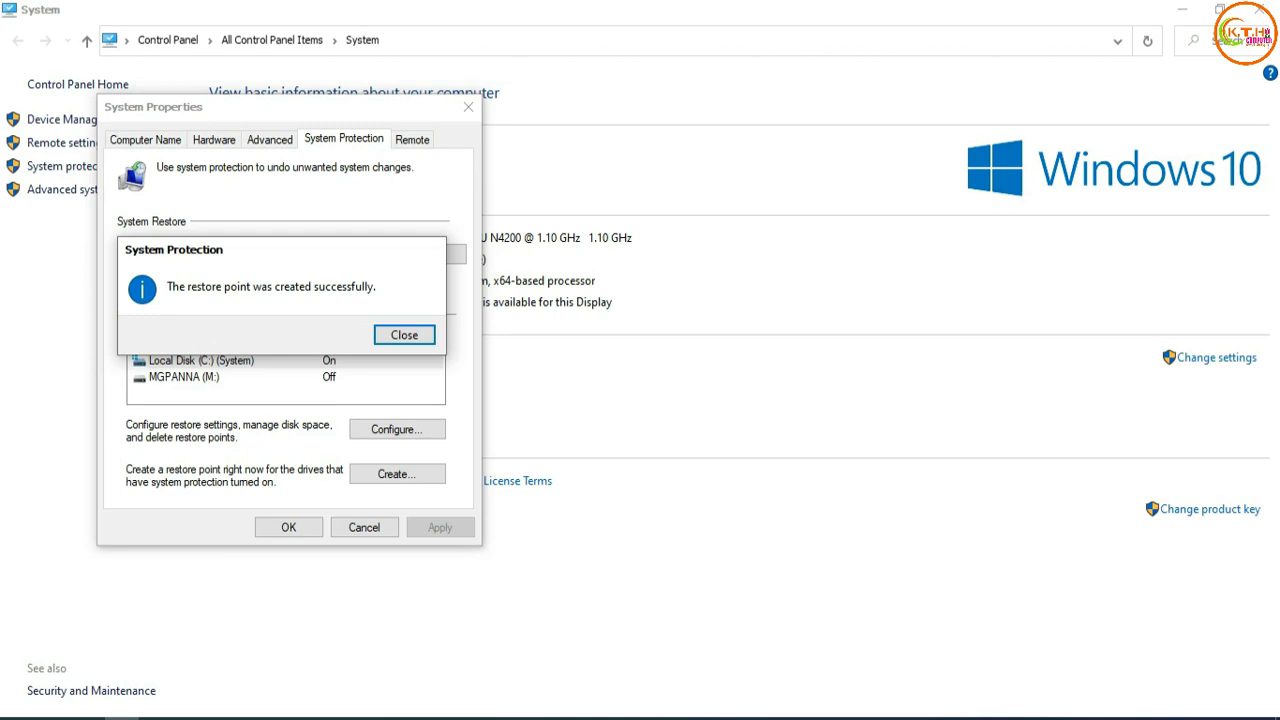
{"action": "key", "text": "Return"}
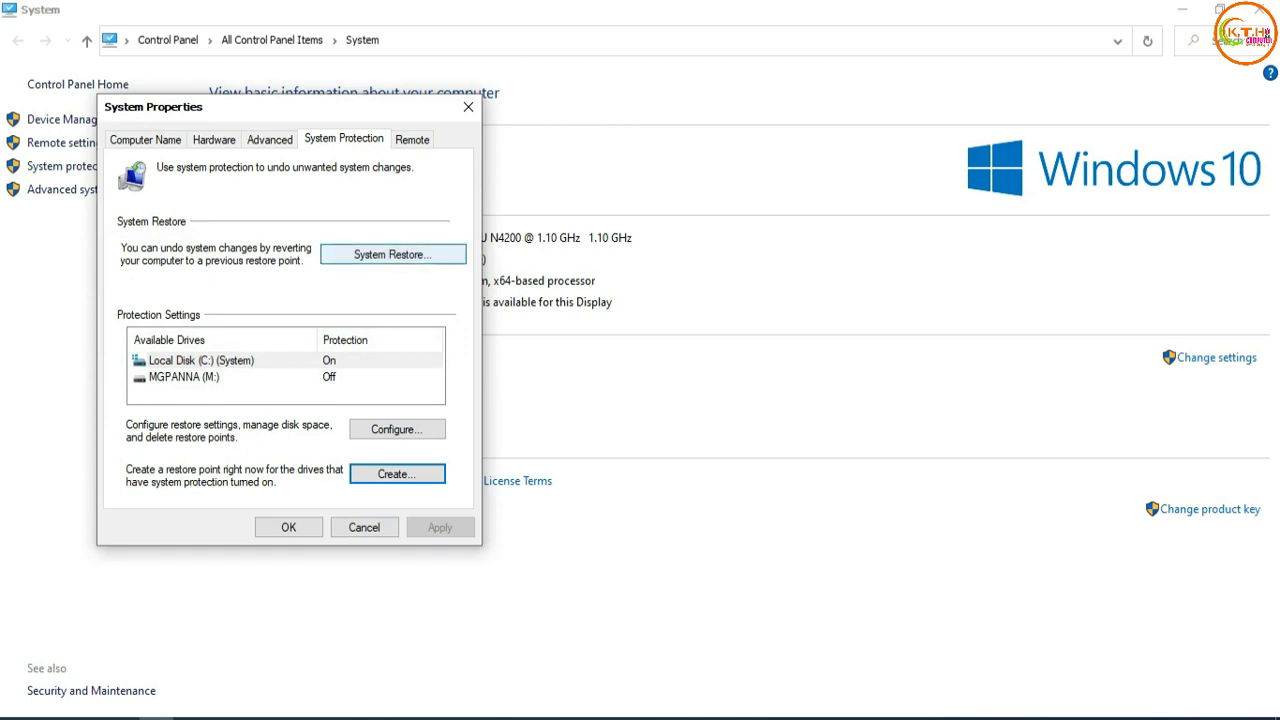
Walk through System Restore with restore point 1234 up to the confirmation page, and cancel without restoring.
{"action": "left_click", "coordinate": [392, 254]}
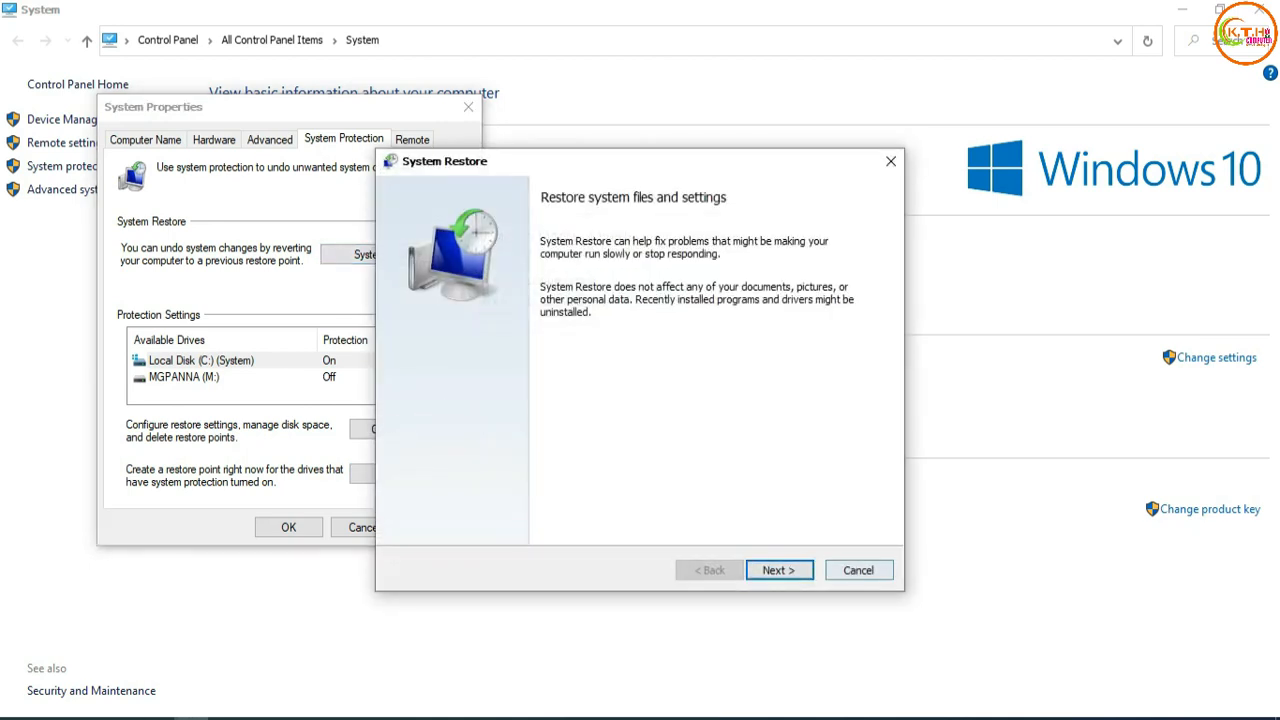
{"action": "key", "text": "Return"}
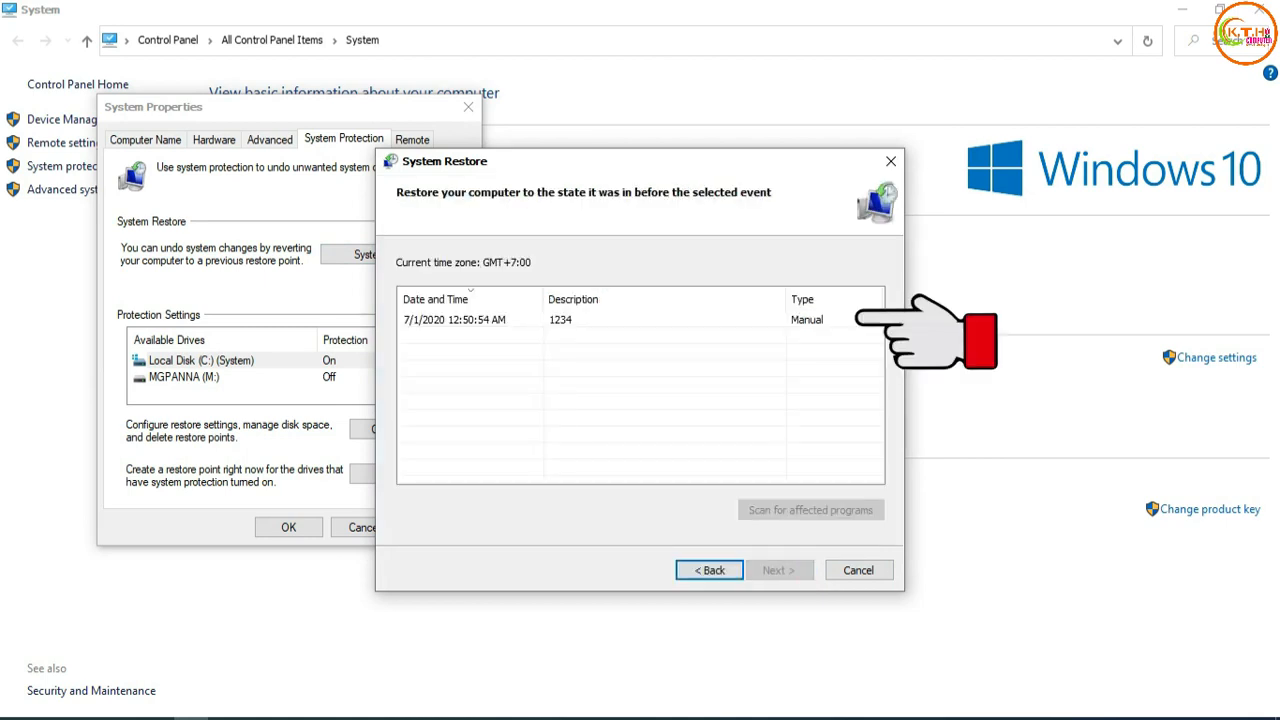
{"action": "left_click", "coordinate": [640, 320]}
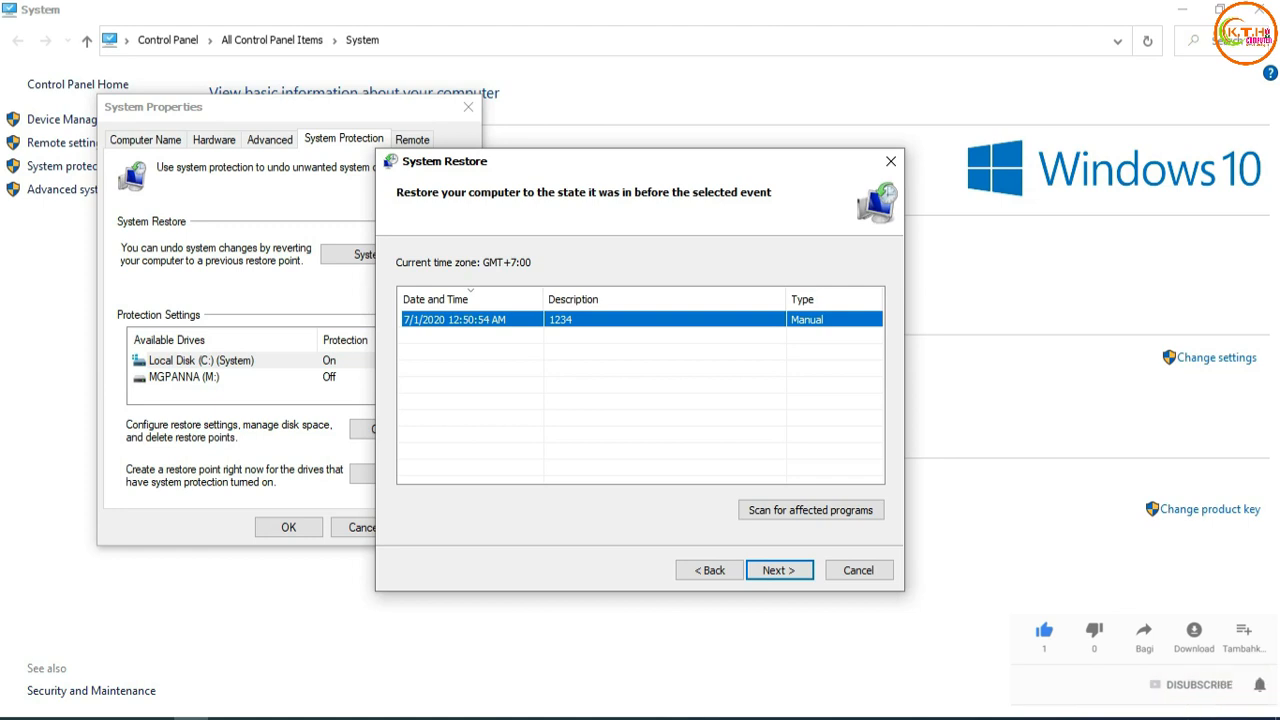
{"action": "left_click", "coordinate": [590, 370]}
{"action": "left_click", "coordinate": [590, 320]}
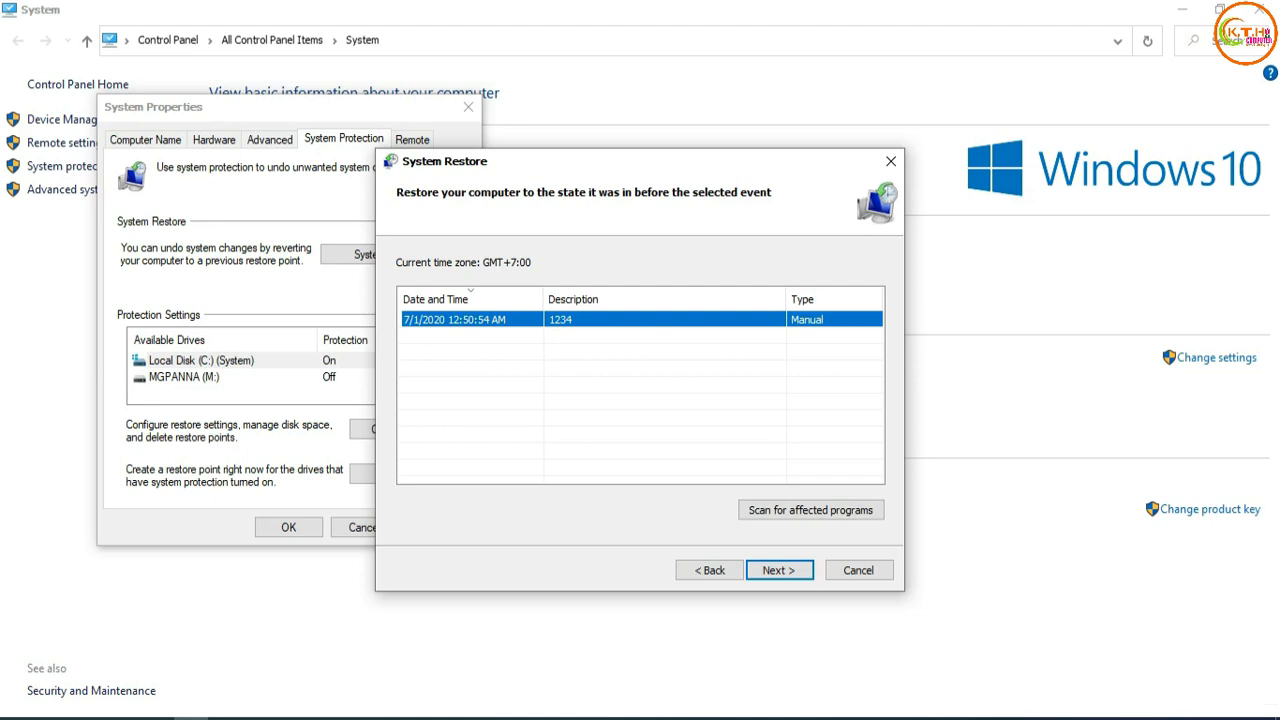
{"action": "left_click", "coordinate": [779, 570]}
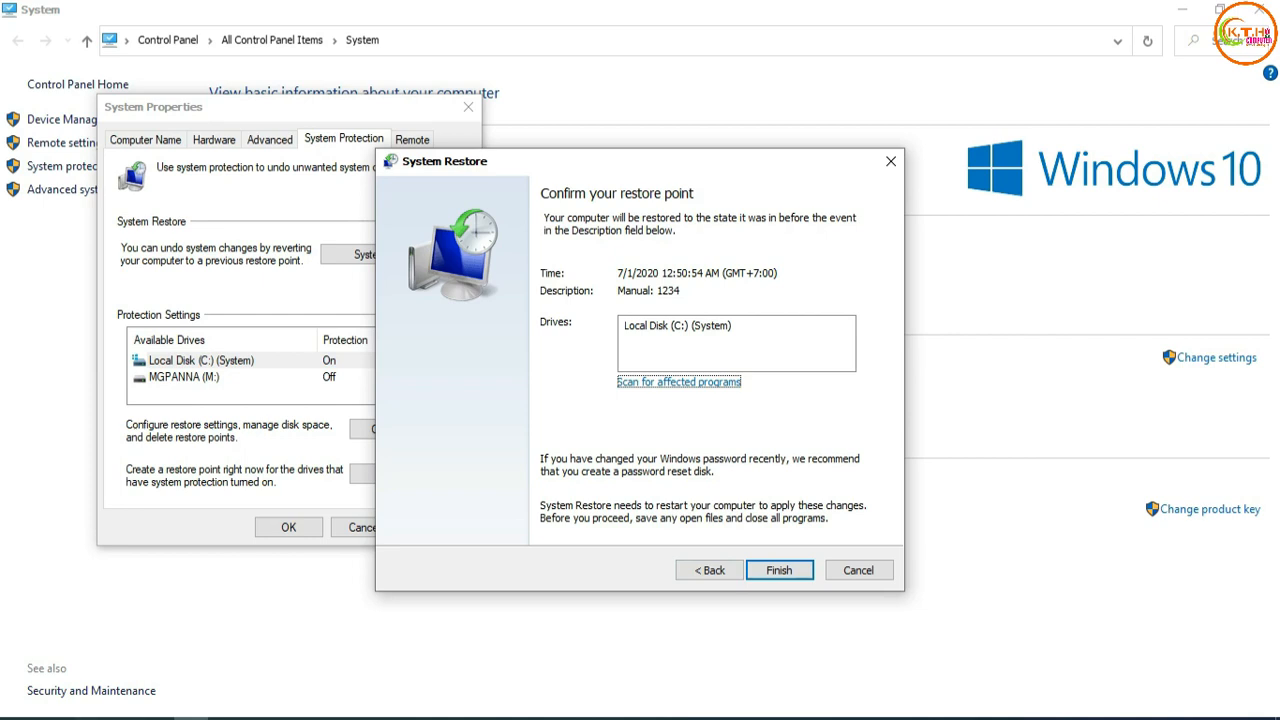
{"action": "left_click", "coordinate": [859, 570]}
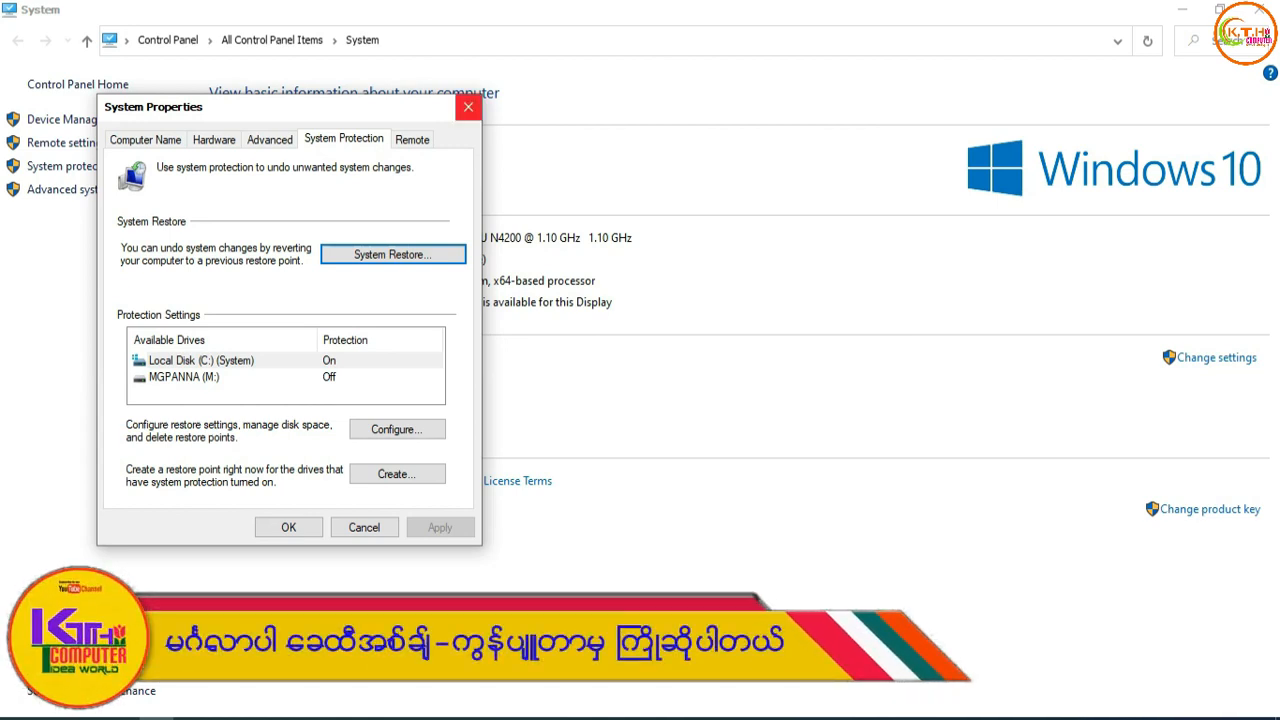
Close System Properties and the System window, and refresh the desktop.
{"action": "left_click", "coordinate": [468, 107]}
{"action": "left_click", "coordinate": [1259, 9]}
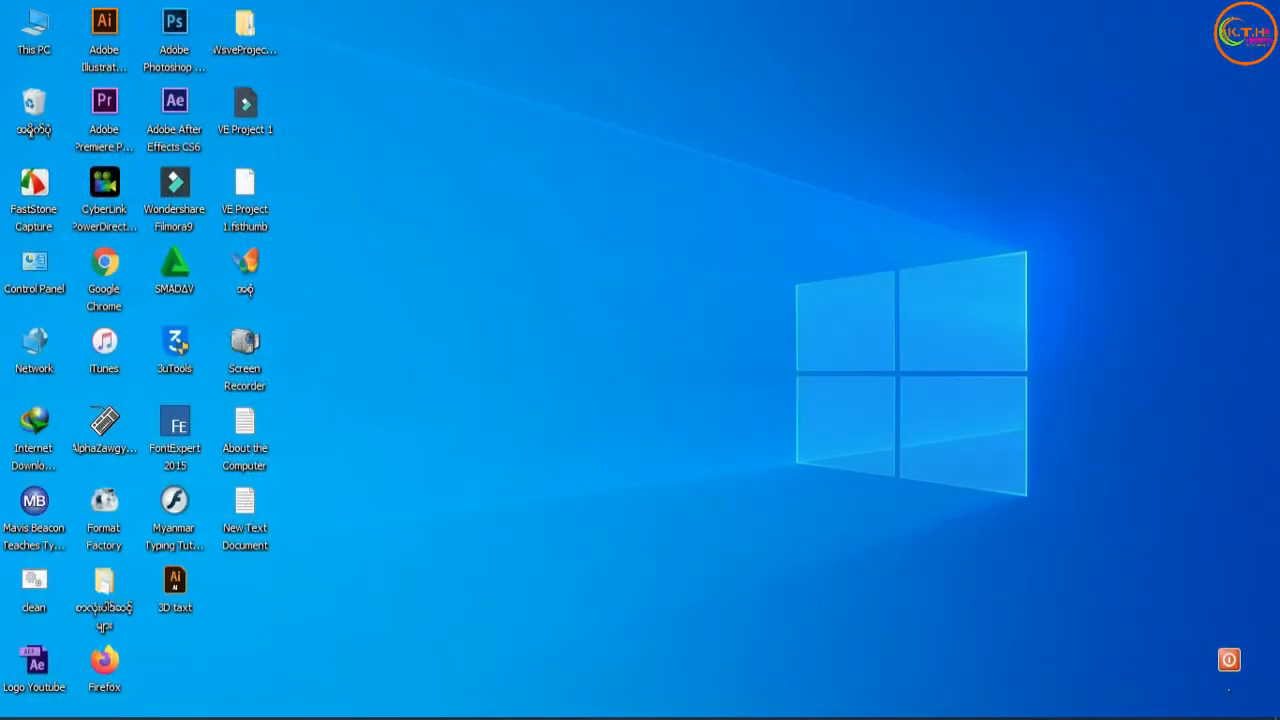
{"action": "right_click", "coordinate": [664, 77]}
{"action": "left_click", "coordinate": [700, 135]}
{"action": "right_click", "coordinate": [460, 168]}
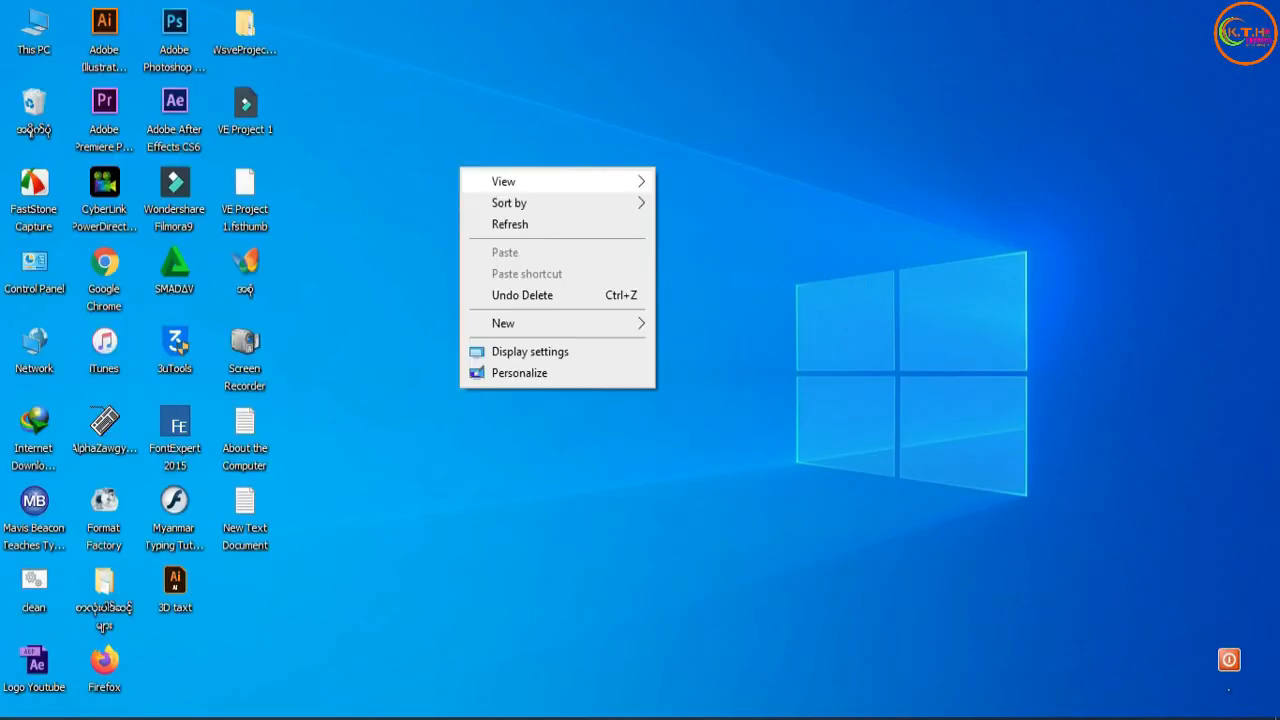
{"action": "left_click", "coordinate": [498, 225]}
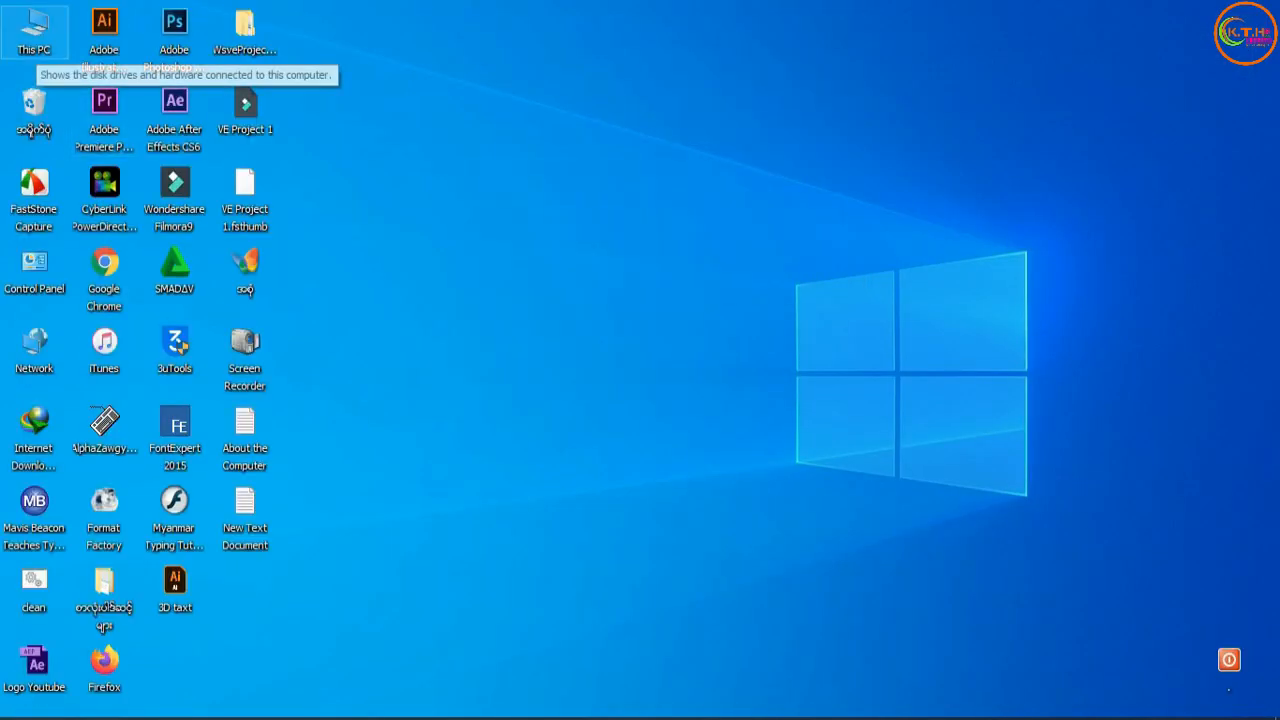
Reopen the System Protection settings from the properties of This PC on the desktop.
{"action": "right_click", "coordinate": [30, 38]}
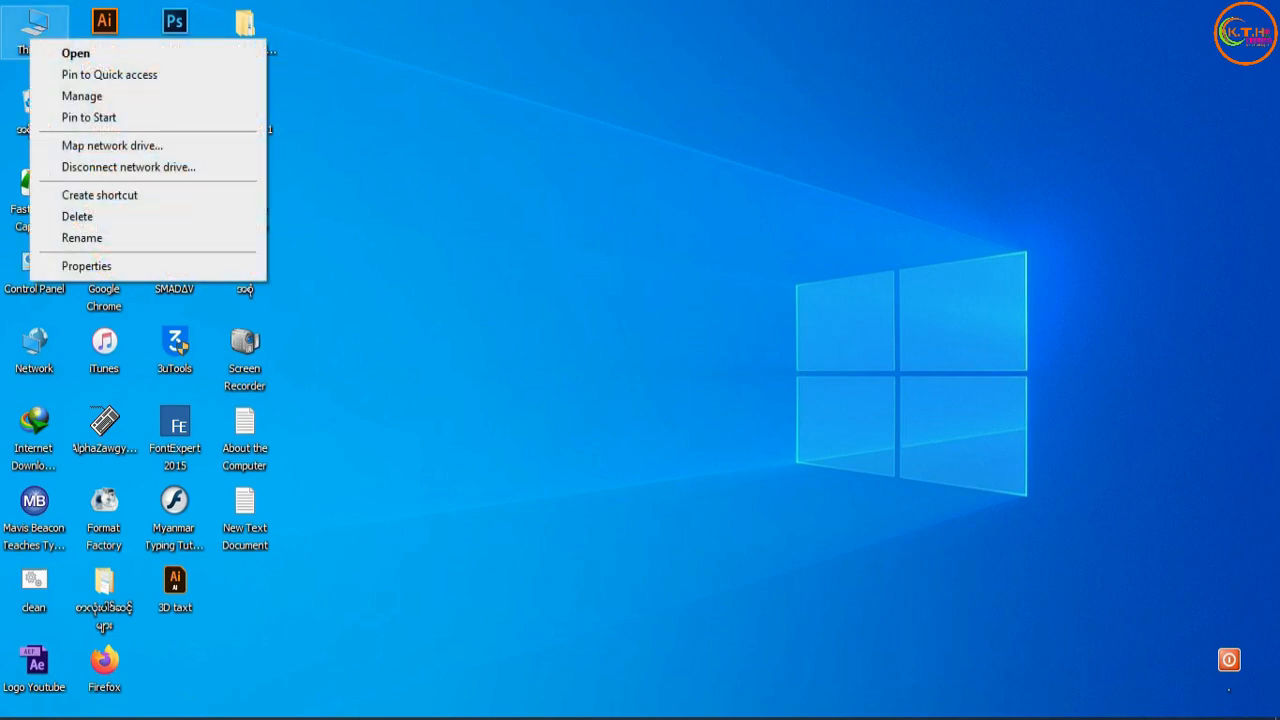
{"action": "right_click", "coordinate": [14, 28]}
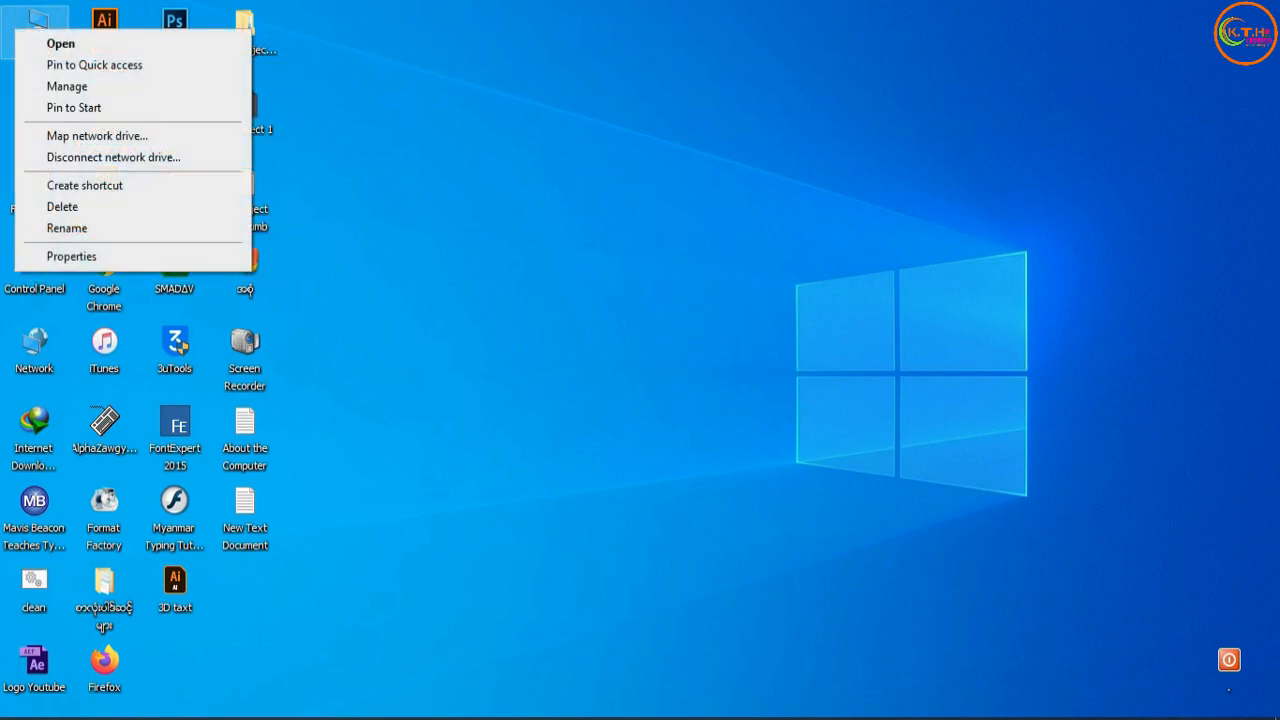
{"action": "left_click", "coordinate": [60, 256]}
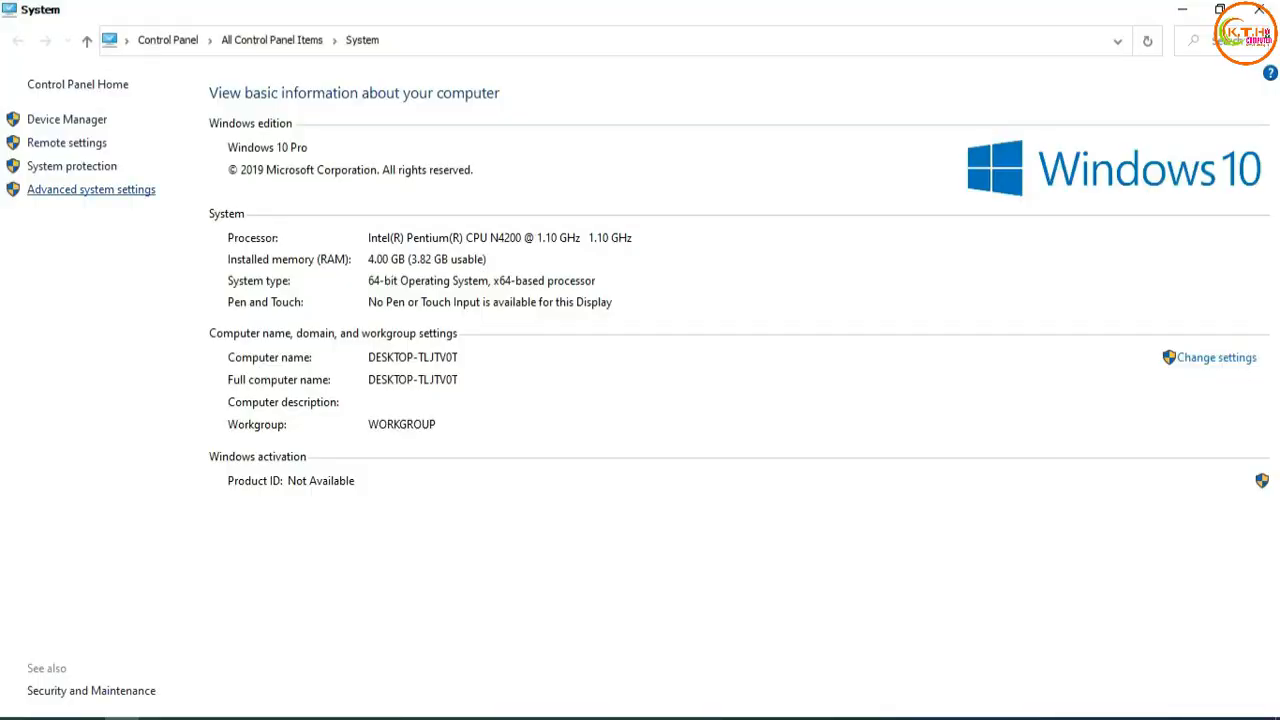
{"action": "left_click", "coordinate": [71, 166]}
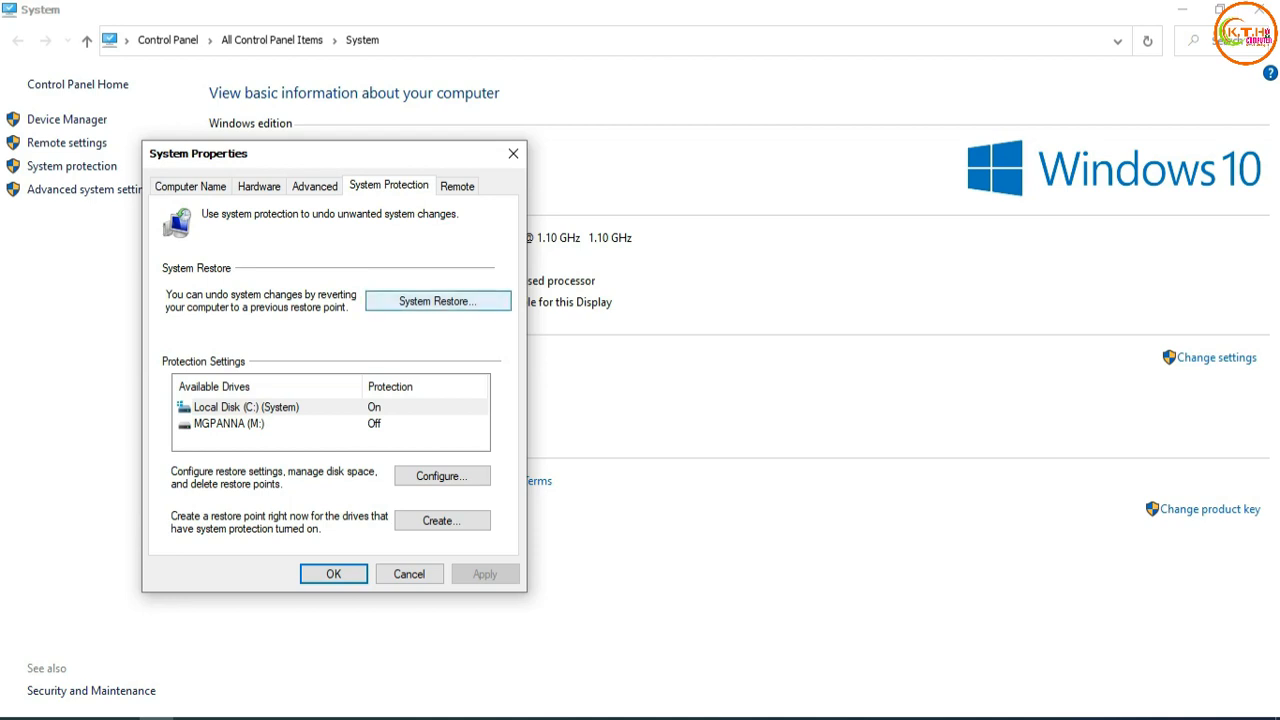
Go through System Restore with restore point 1234 as far as the confirmation page, and cancel without restoring.
{"action": "left_click", "coordinate": [437, 301]}
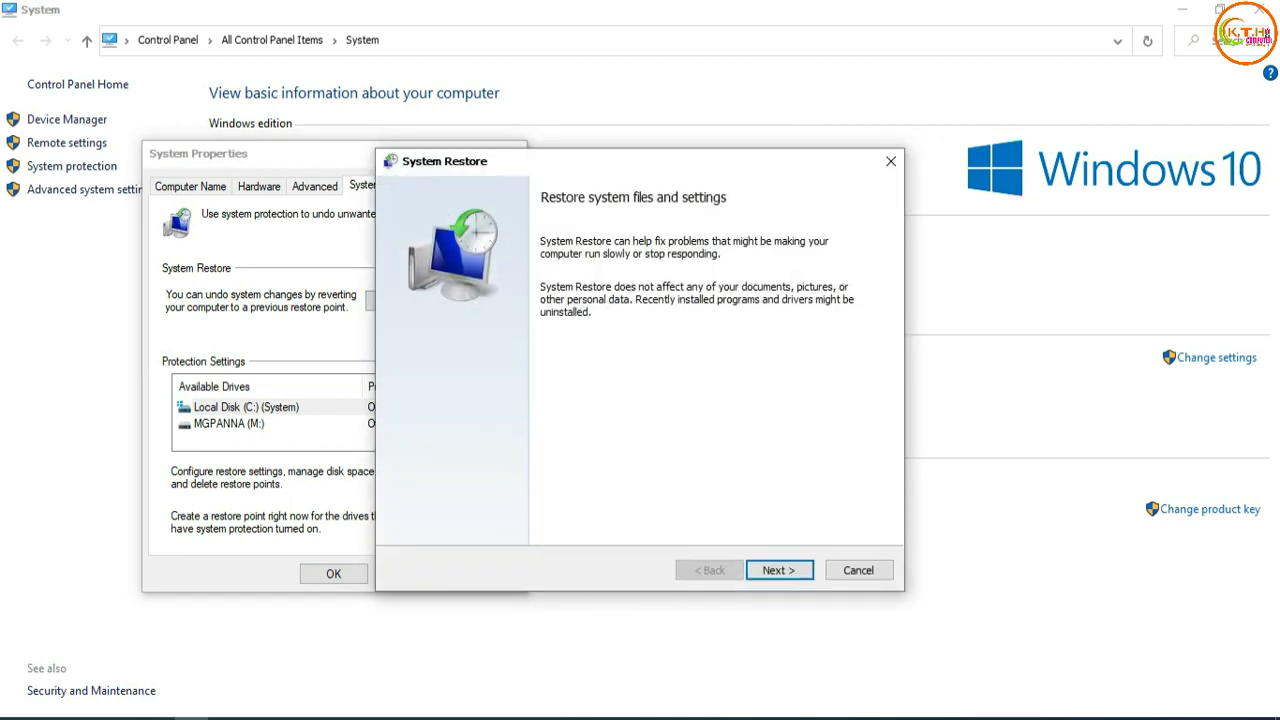
{"action": "left_click", "coordinate": [779, 570]}
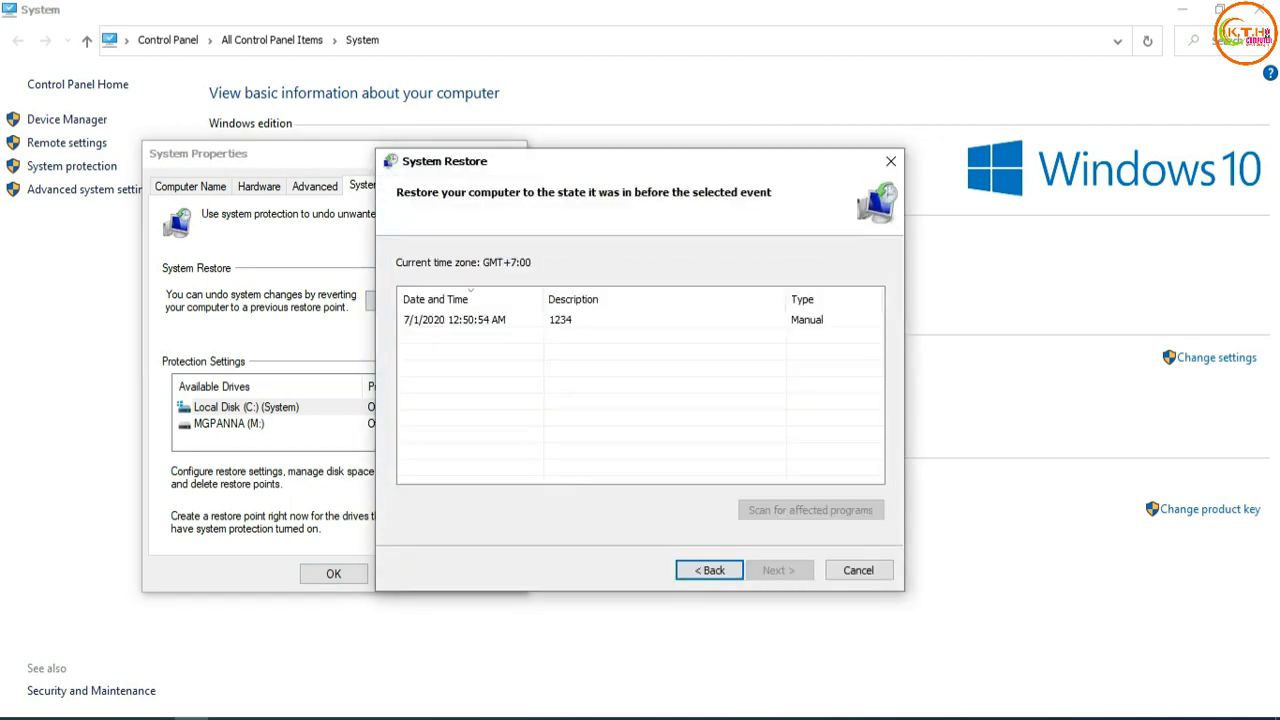
{"action": "left_click", "coordinate": [858, 319]}
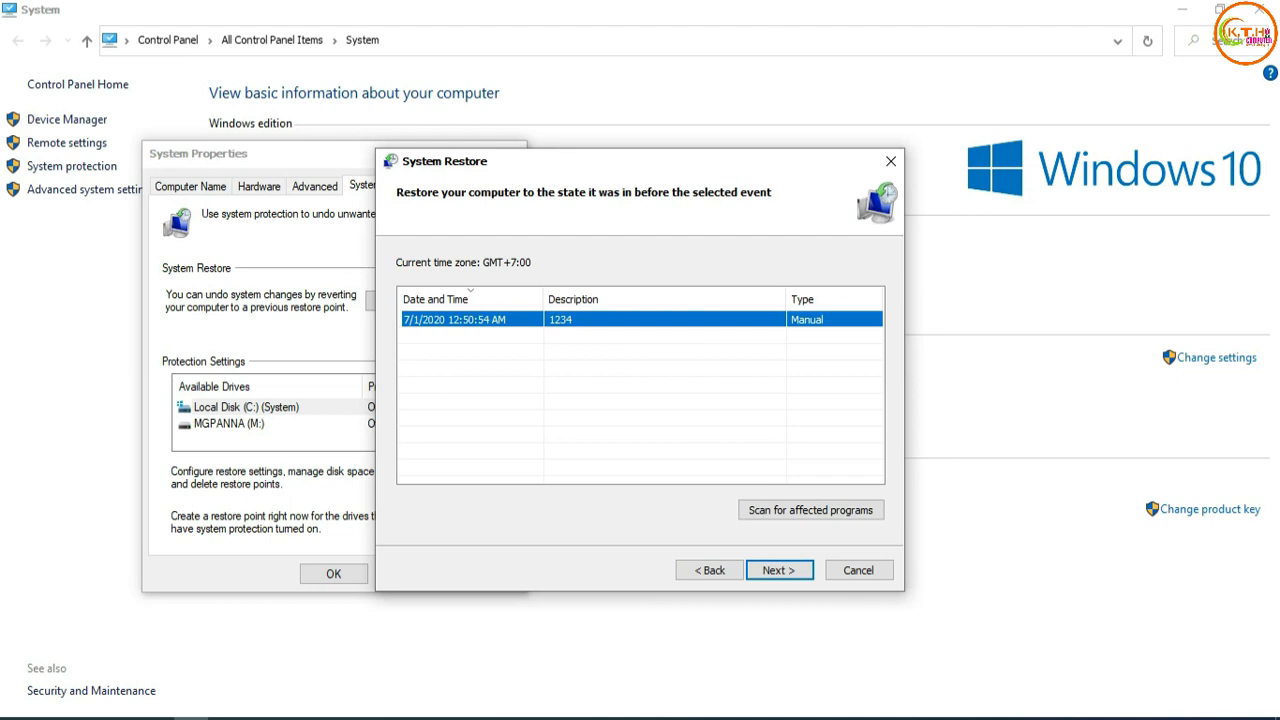
{"action": "left_click", "coordinate": [779, 570]}
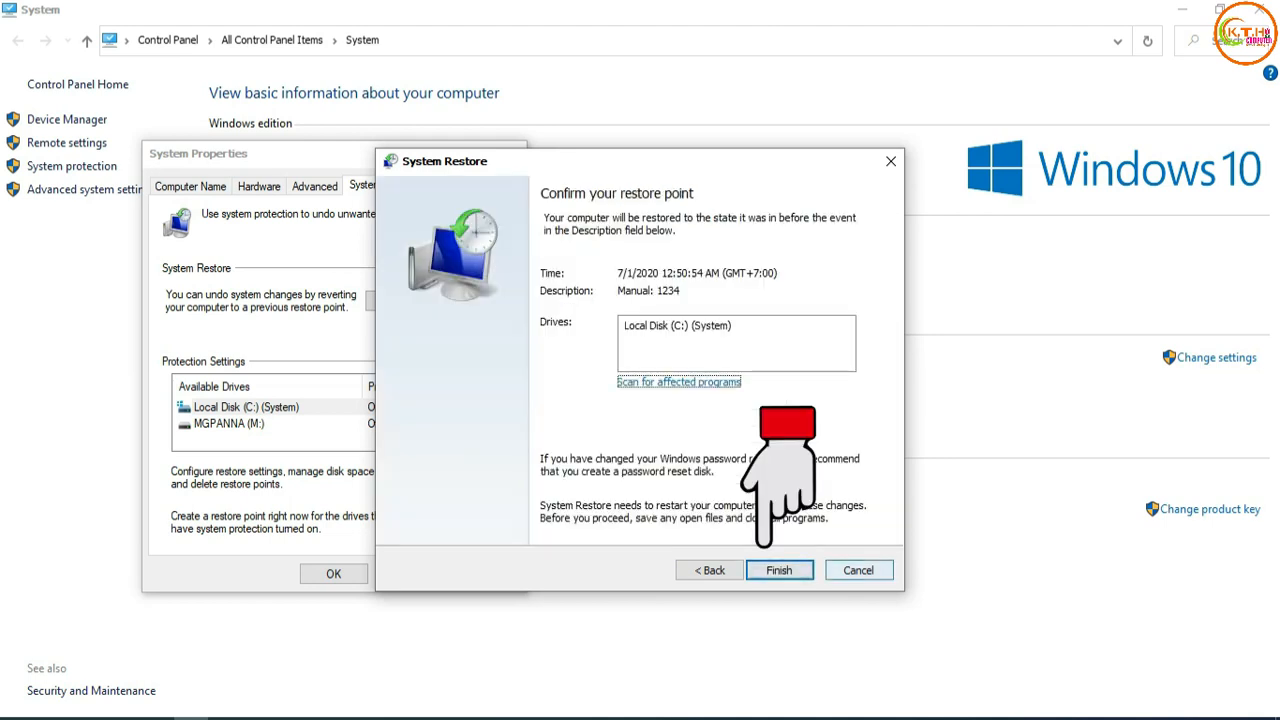
{"action": "left_click", "coordinate": [859, 570]}
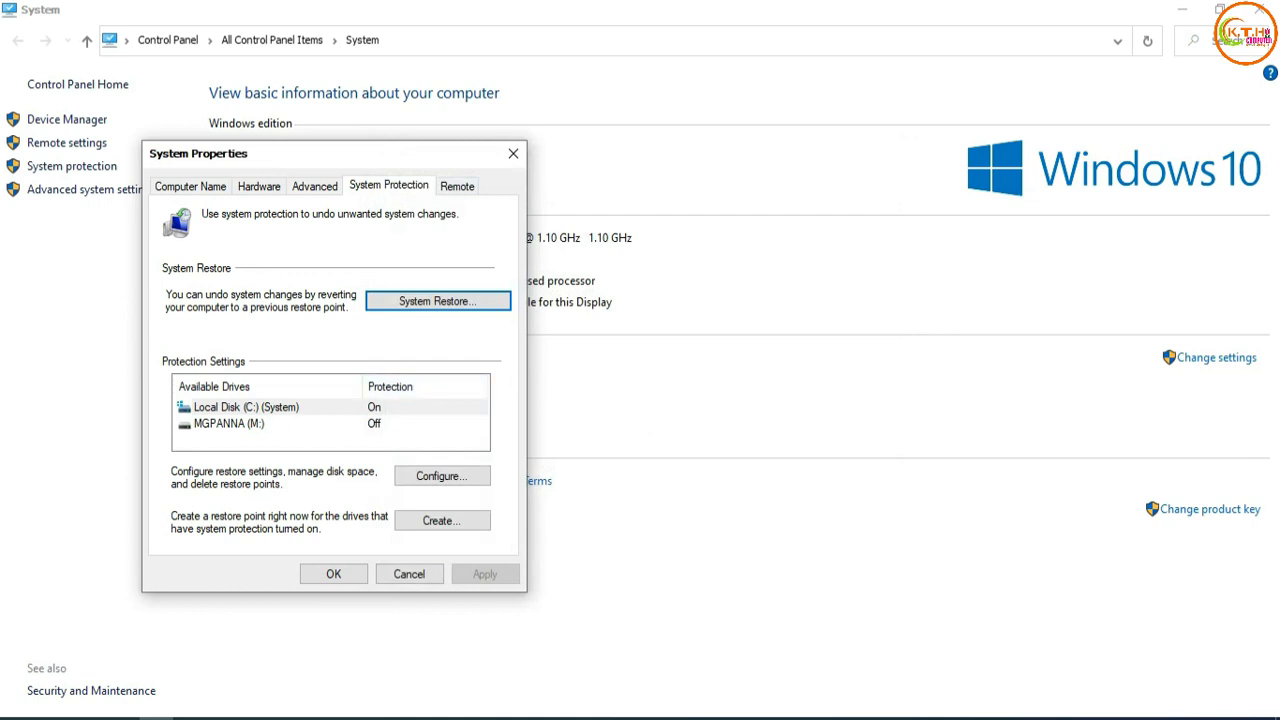
Restart System Restore, select restore point 1234 in the list of restore points, and cancel the wizard.
{"action": "left_click", "coordinate": [438, 301]}
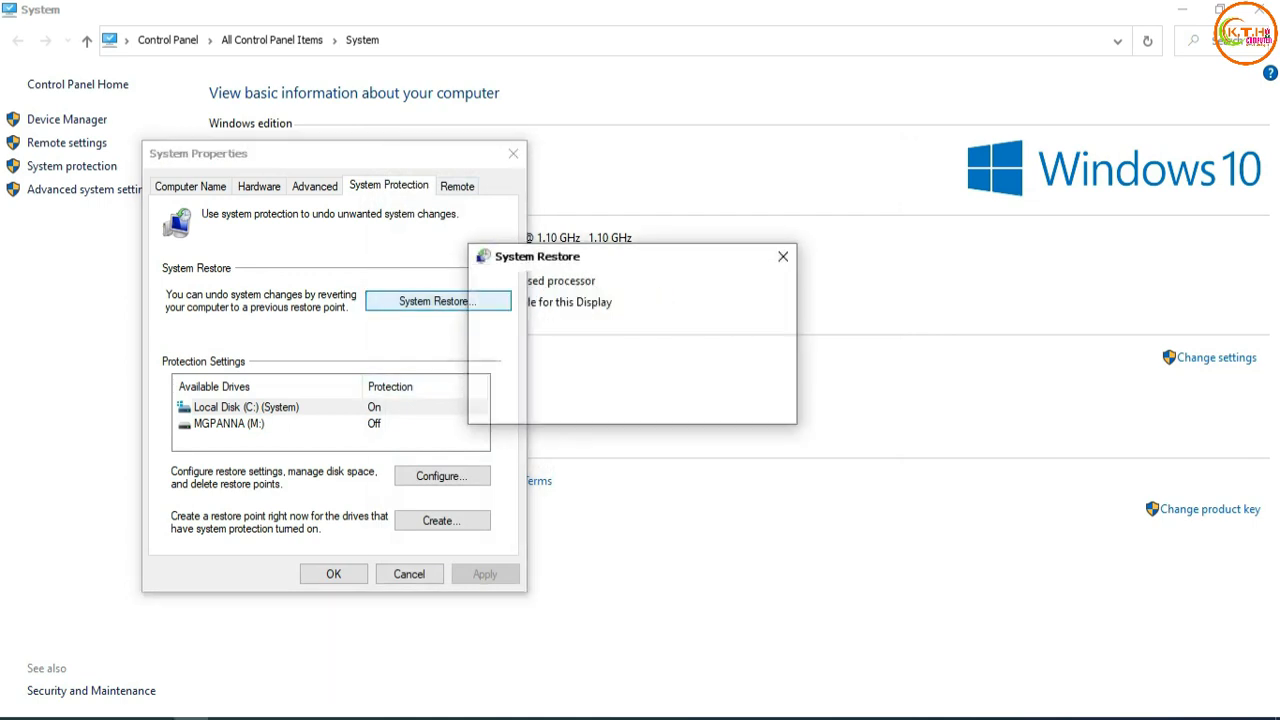
{"action": "left_click", "coordinate": [779, 570]}
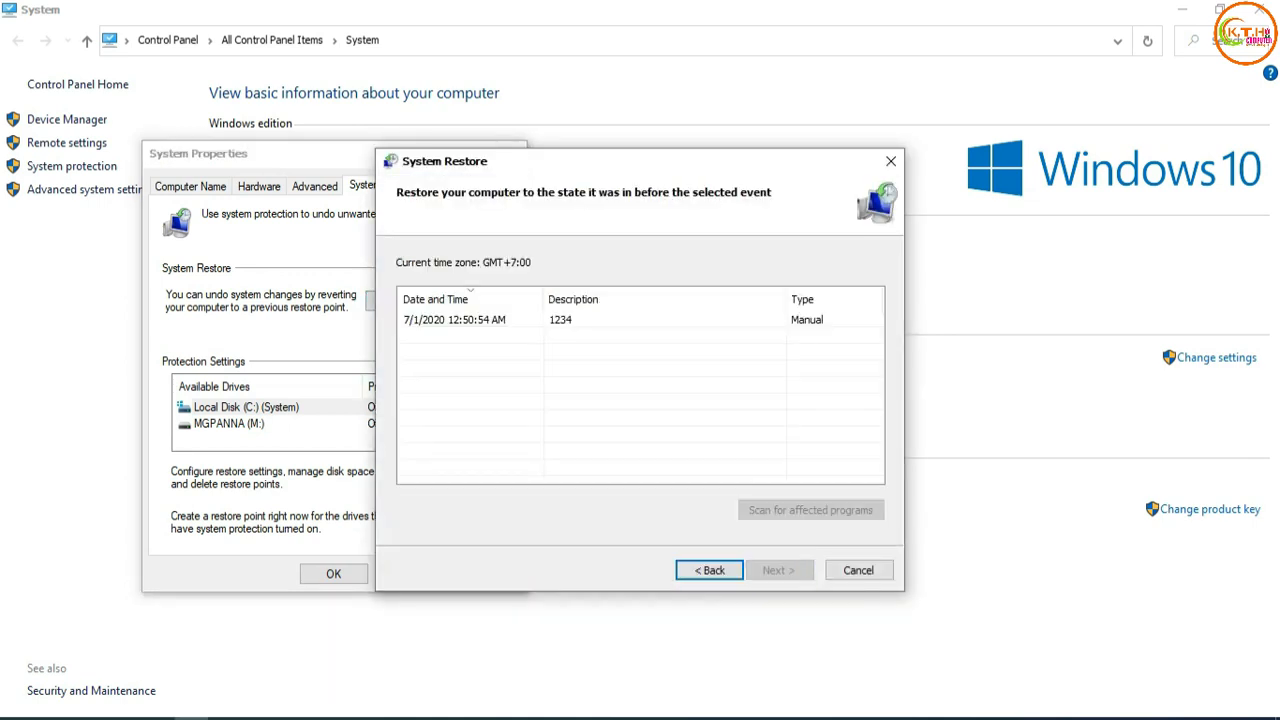
{"action": "left_click", "coordinate": [560, 320]}
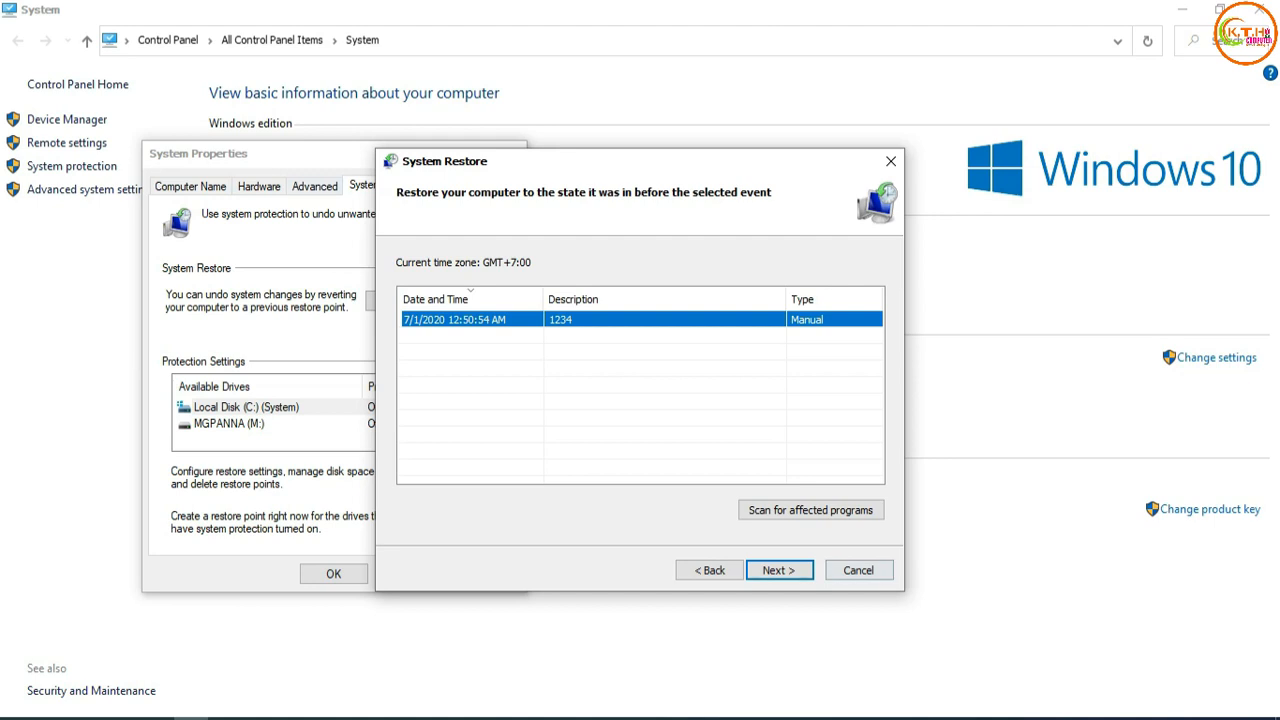
{"action": "left_click", "coordinate": [859, 570]}
Close System Properties and the System window, and refresh the desktop several times.
{"action": "left_click", "coordinate": [513, 153]}
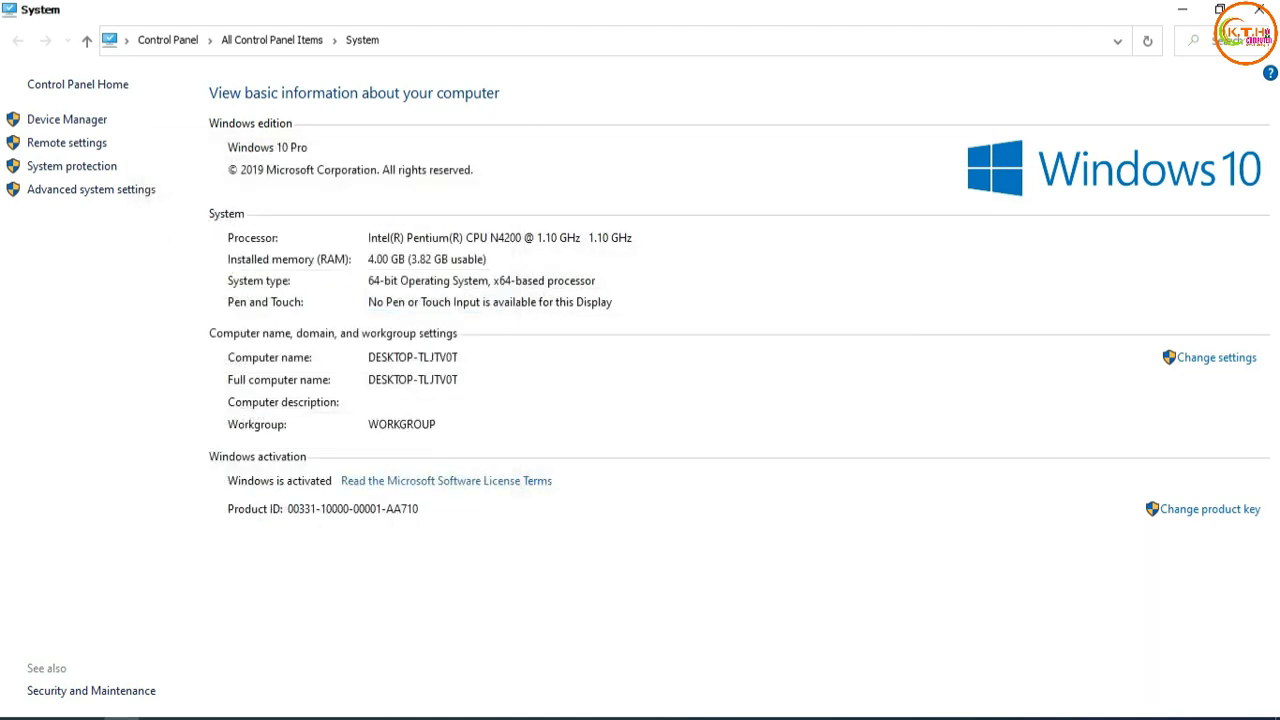
{"action": "left_click", "coordinate": [1258, 9]}
{"action": "right_click", "coordinate": [418, 172]}
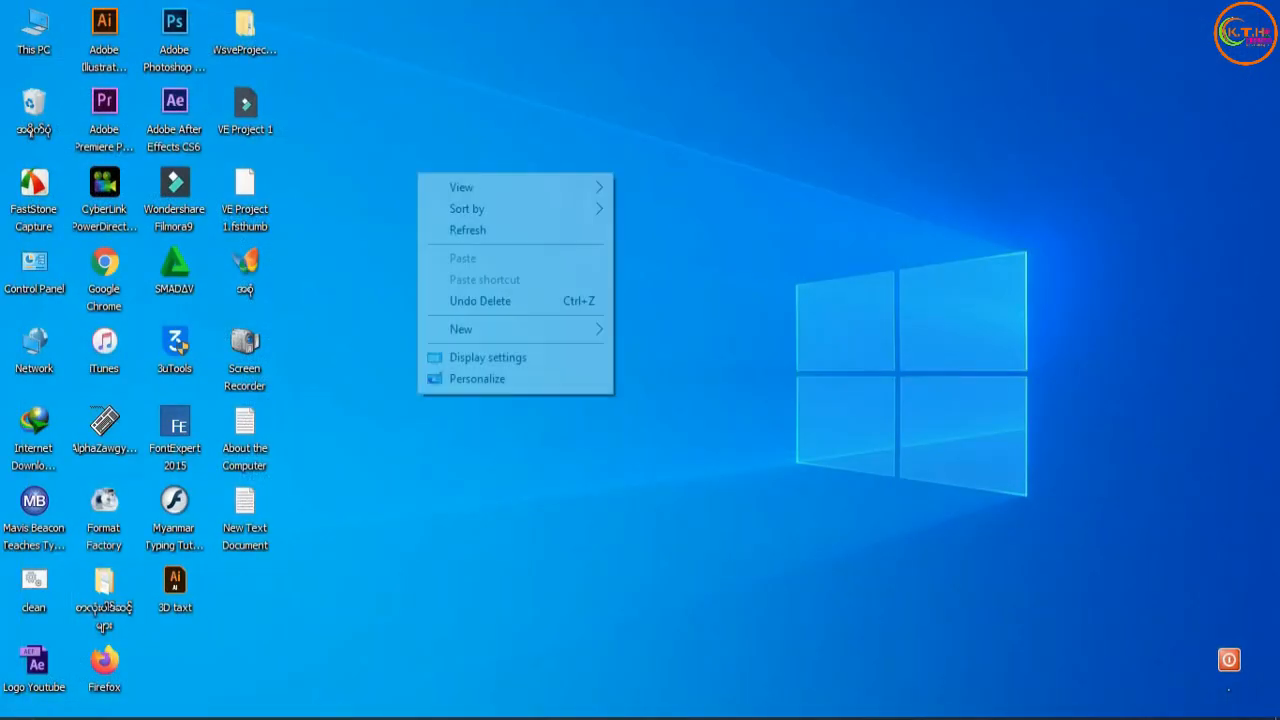
{"action": "left_click", "coordinate": [468, 229]}
{"action": "right_click", "coordinate": [391, 162]}
{"action": "left_click", "coordinate": [441, 219]}
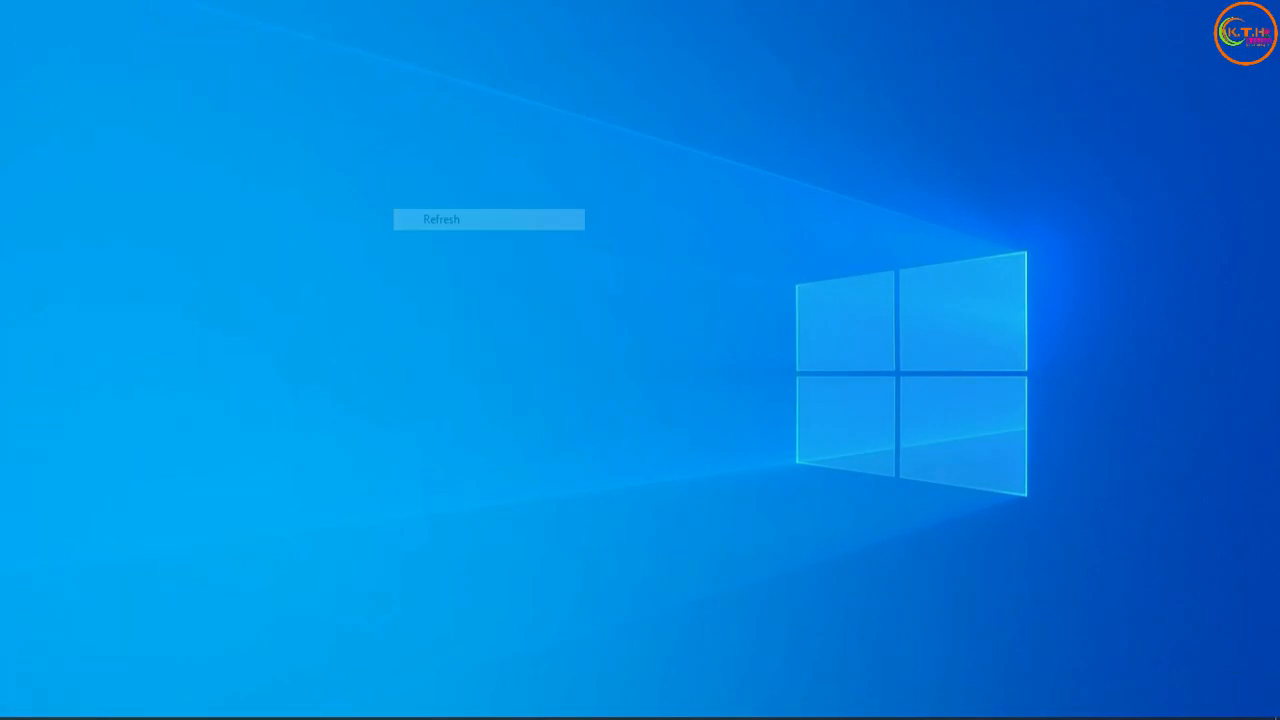
{"action": "right_click", "coordinate": [381, 164]}
{"action": "left_click", "coordinate": [430, 221]}
{"action": "right_click", "coordinate": [376, 167]}
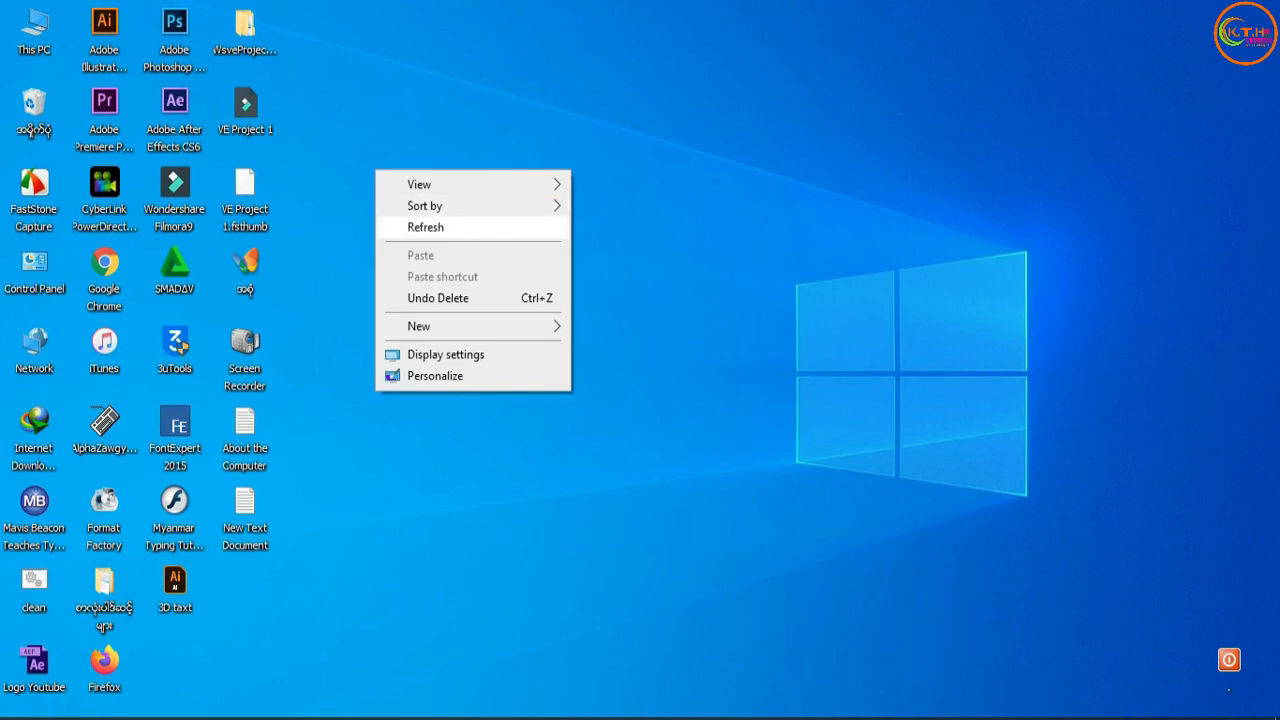
{"action": "left_click", "coordinate": [430, 225]}
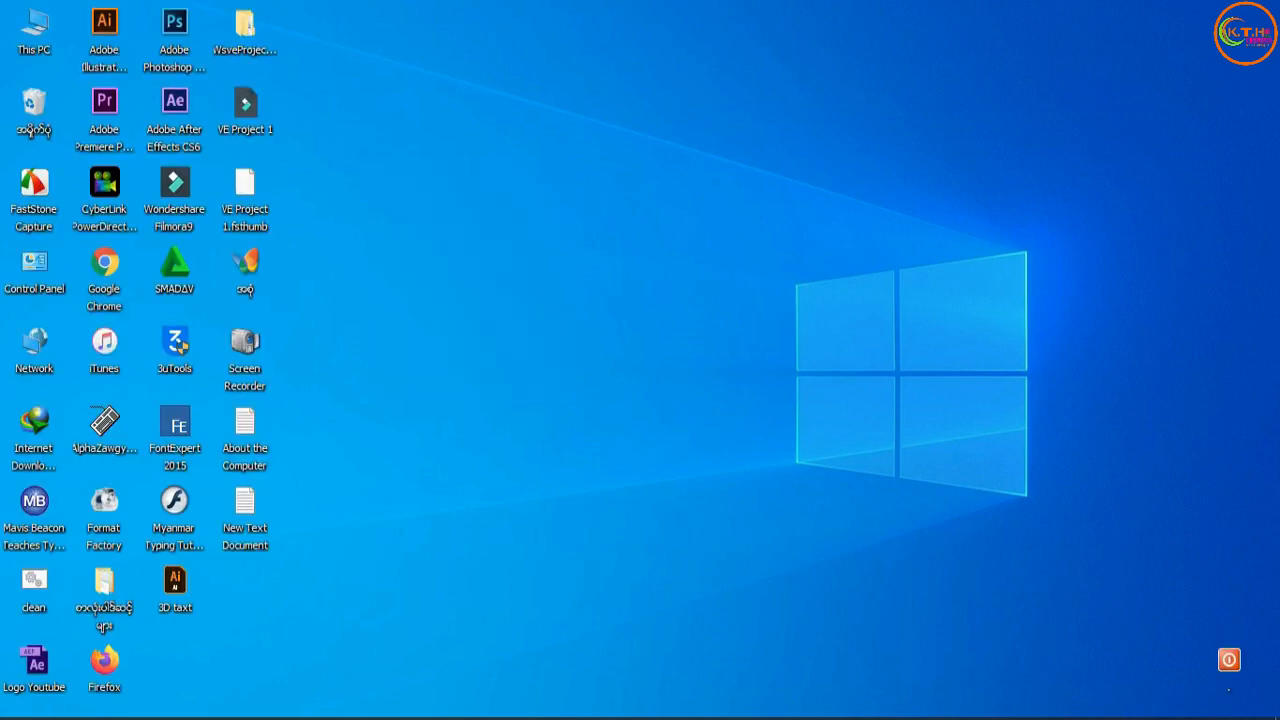
Launch Disk Cleanup by running the command cleanmgr.
{"action": "key", "text": "super+r"}
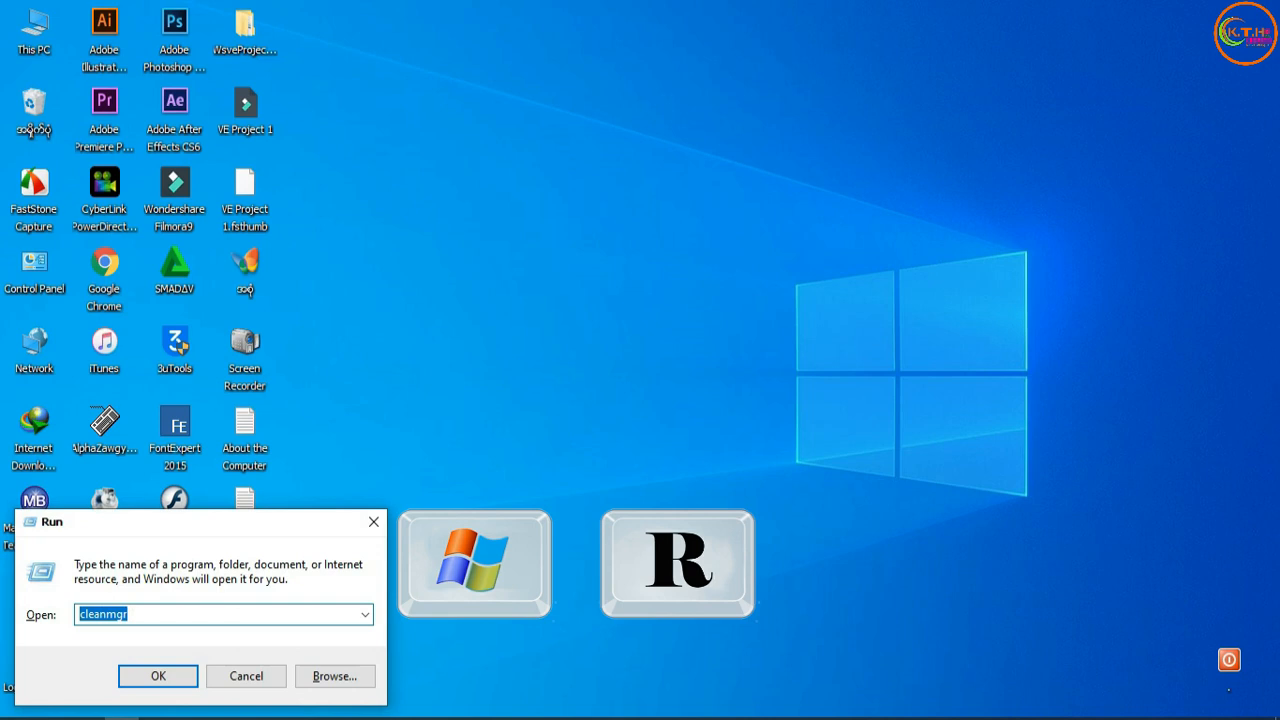
{"action": "type", "text": "cleanmgr"}
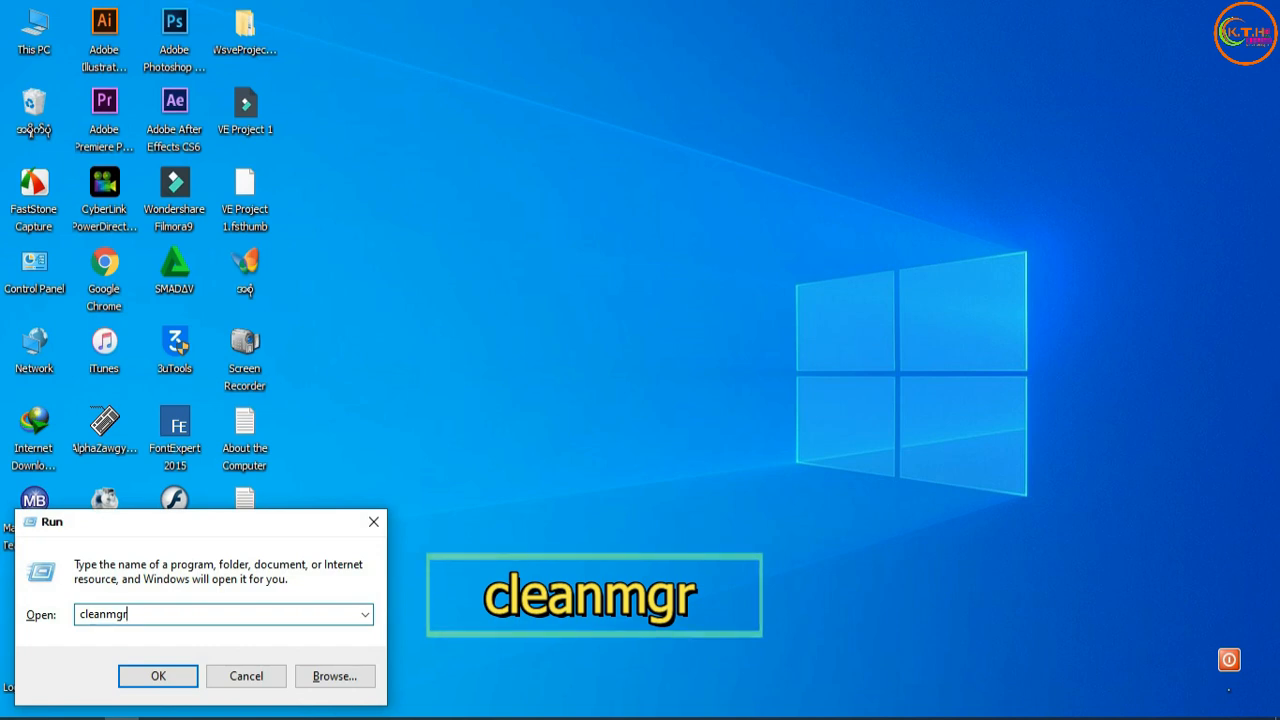
{"action": "key", "text": "ctrl+a"}
{"action": "left_click_drag", "start_coordinate": [80, 614], "coordinate": [124, 614]}
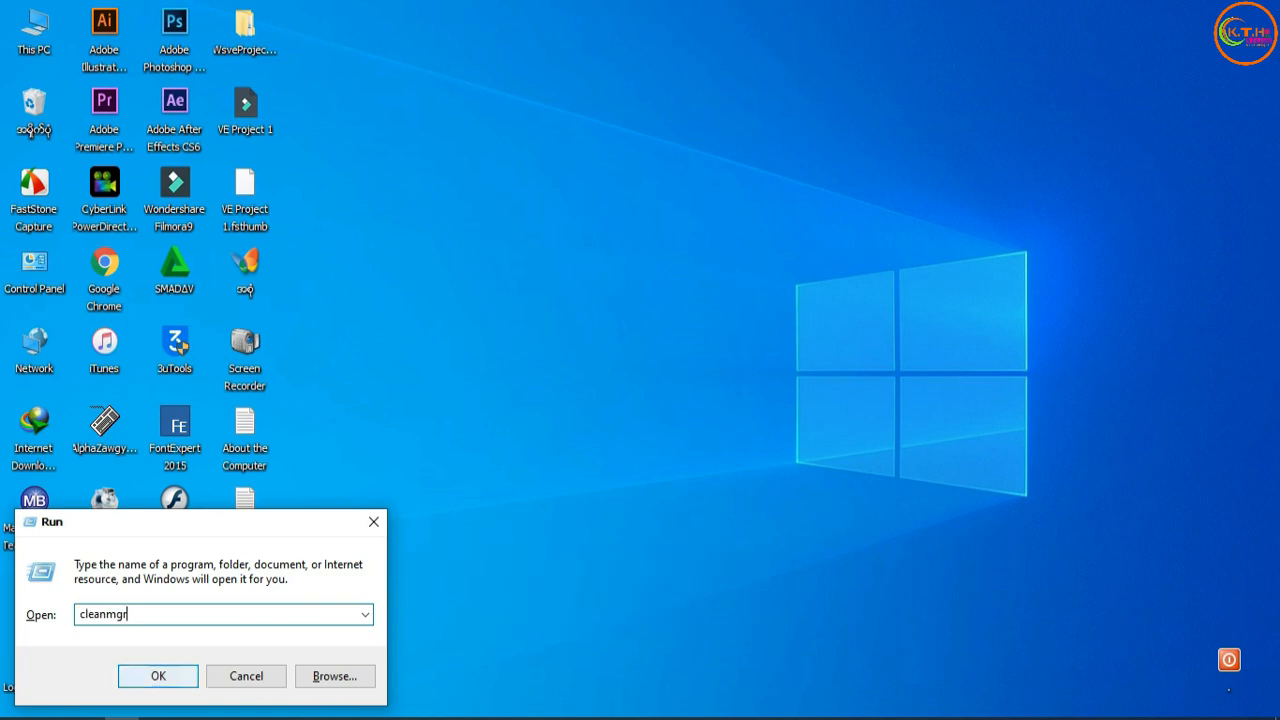
{"action": "key", "text": "Return"}
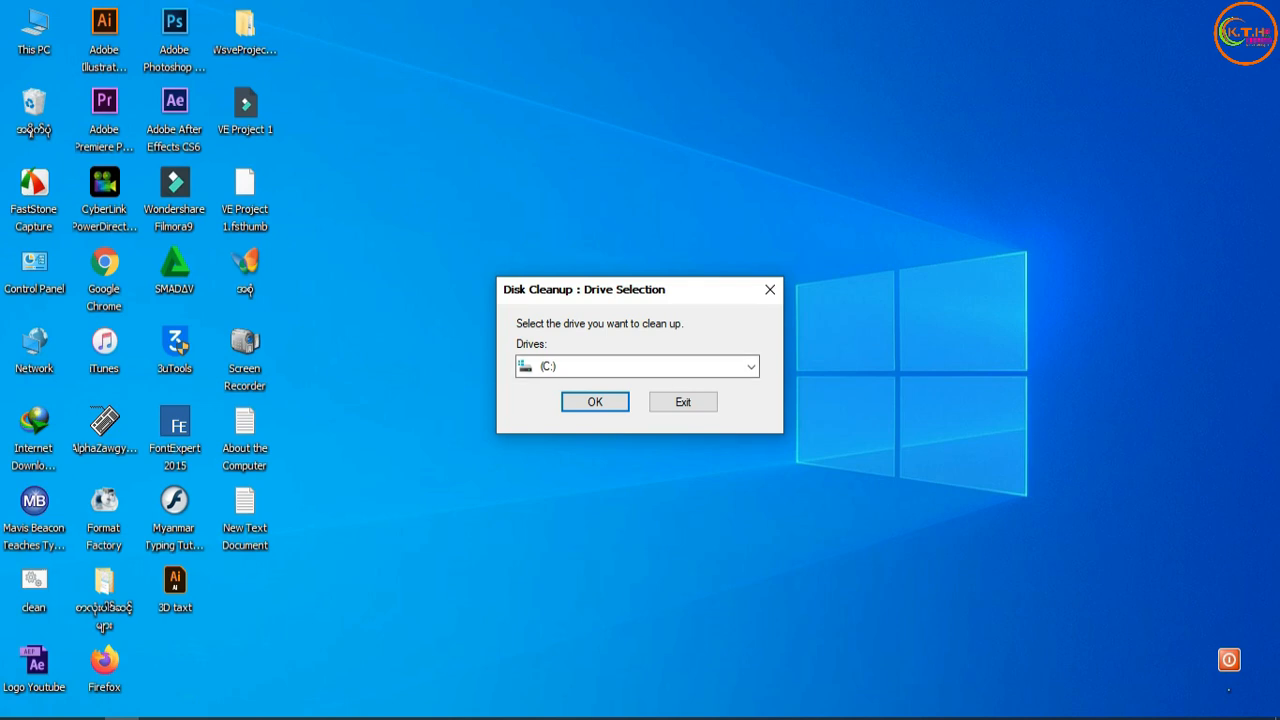
Choose drive (C:) as the drive to clean up and have Disk Cleanup scan it.
{"action": "left_click", "coordinate": [752, 367]}
{"action": "left_click", "coordinate": [752, 367]}
{"action": "left_click", "coordinate": [752, 367]}
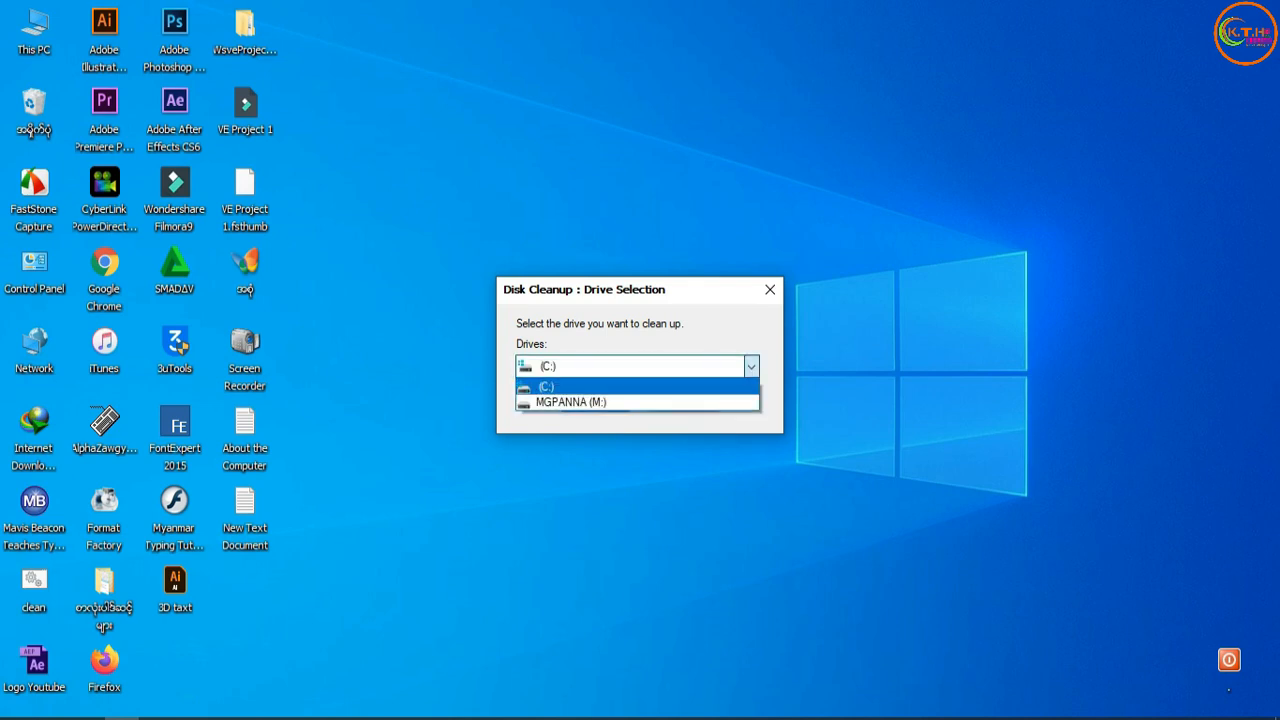
{"action": "left_click", "coordinate": [752, 367]}
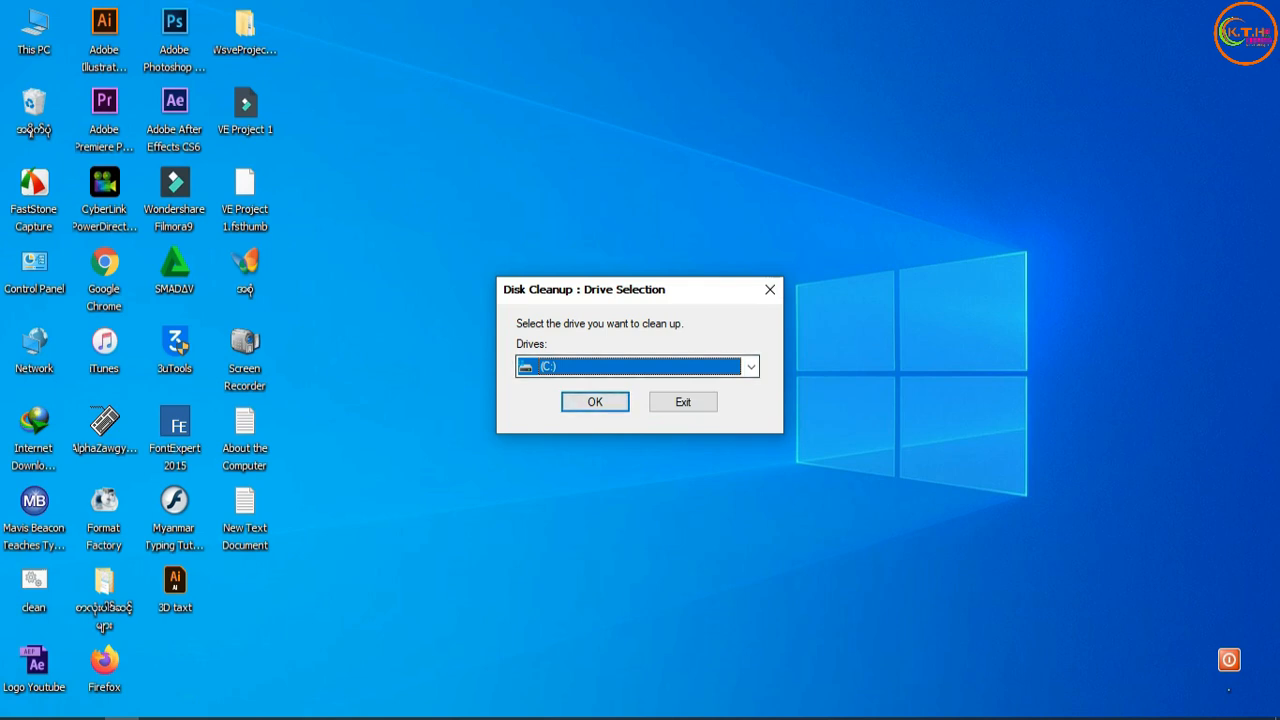
{"action": "left_click", "coordinate": [595, 402]}
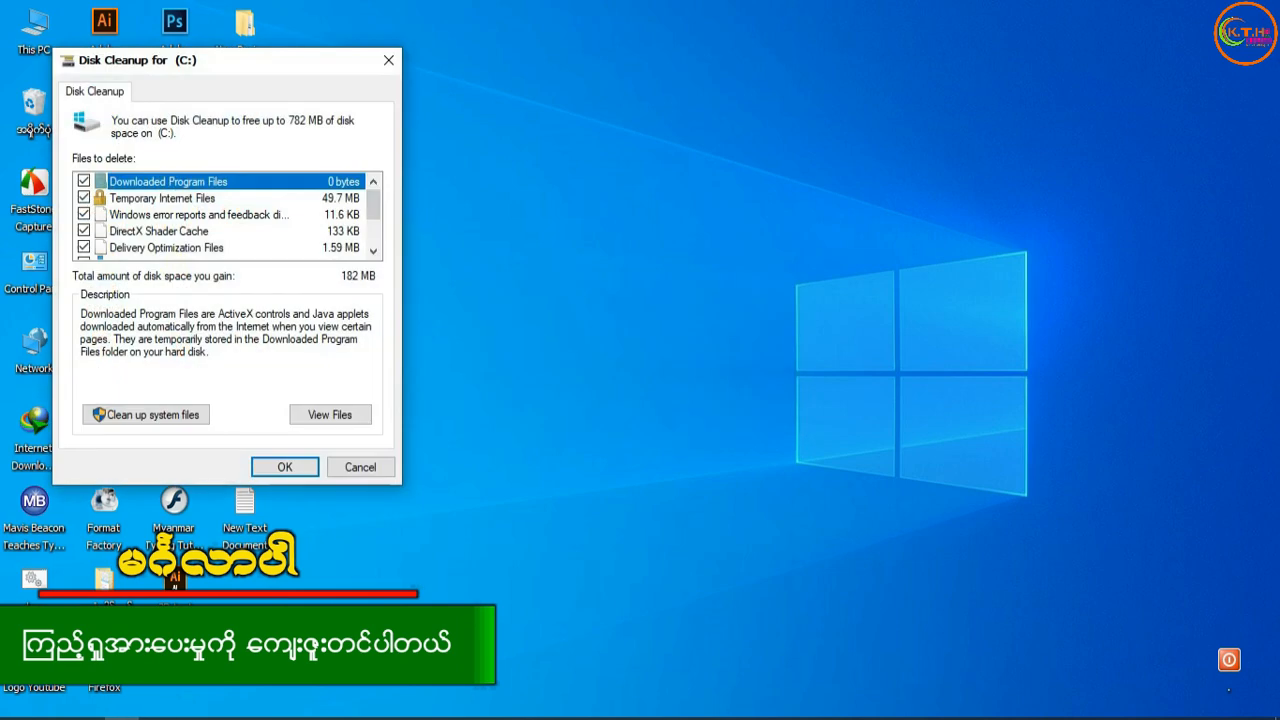
Look over the files offered for deletion, and rescan drive (C:) with system files included.
{"action": "scroll", "coordinate": [225, 215], "scroll_direction": "down", "scroll_amount": 2}
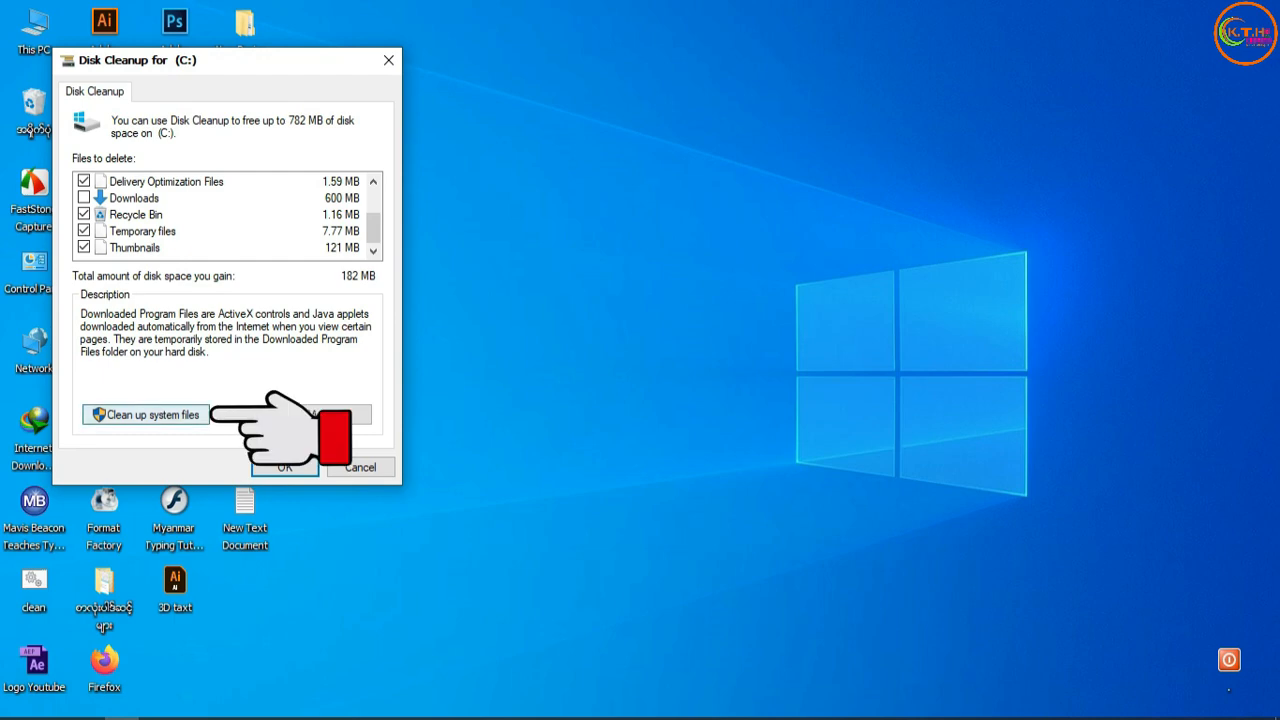
{"action": "left_click", "coordinate": [146, 414]}
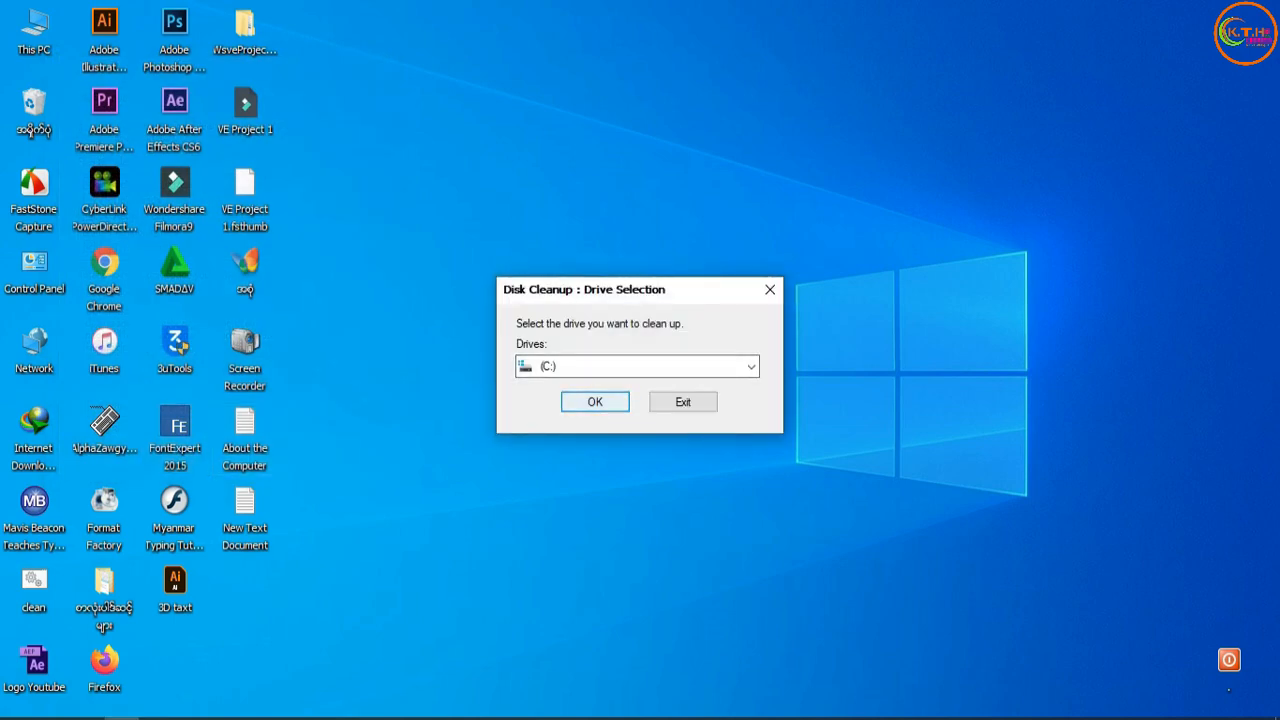
{"action": "key", "text": "Return"}
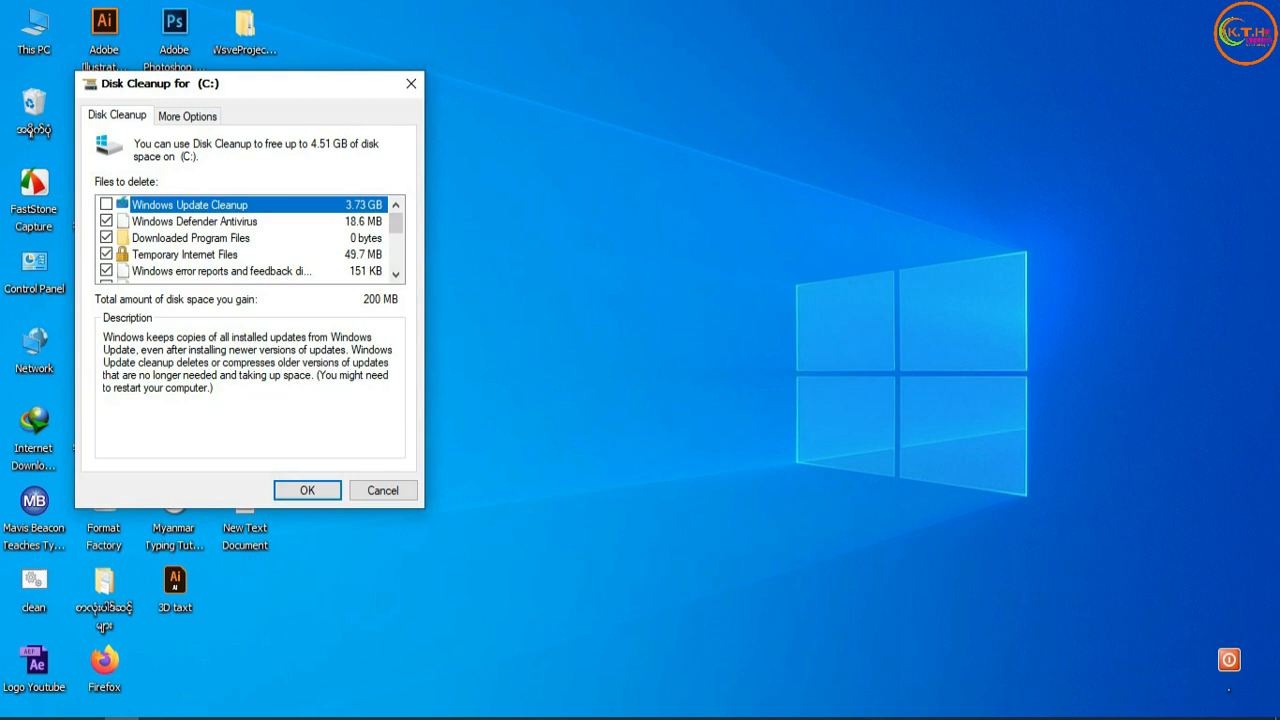
Clean up System Restore and Shadow Copies on drive (C:), deleting all but the most recent restore point.
{"action": "left_click", "coordinate": [187, 116]}
{"action": "left_click", "coordinate": [117, 116]}
{"action": "left_click", "coordinate": [117, 116]}
{"action": "left_click", "coordinate": [187, 116]}
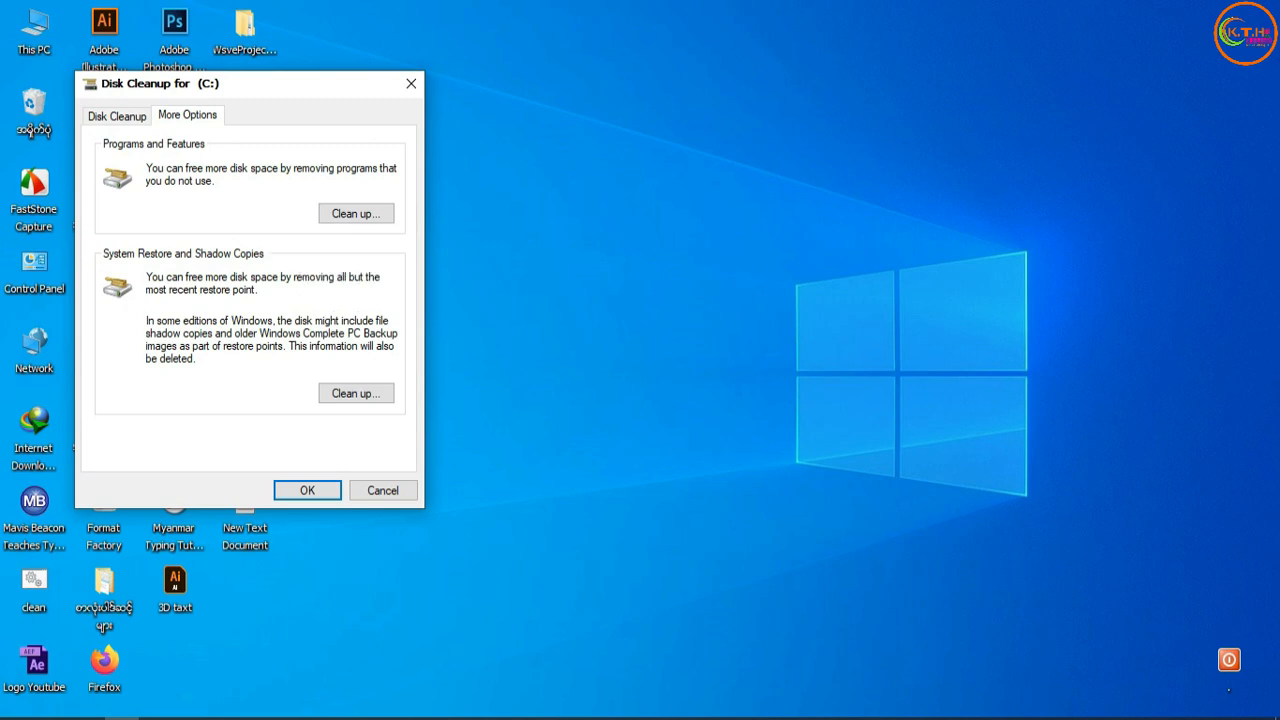
{"action": "left_click", "coordinate": [355, 393]}
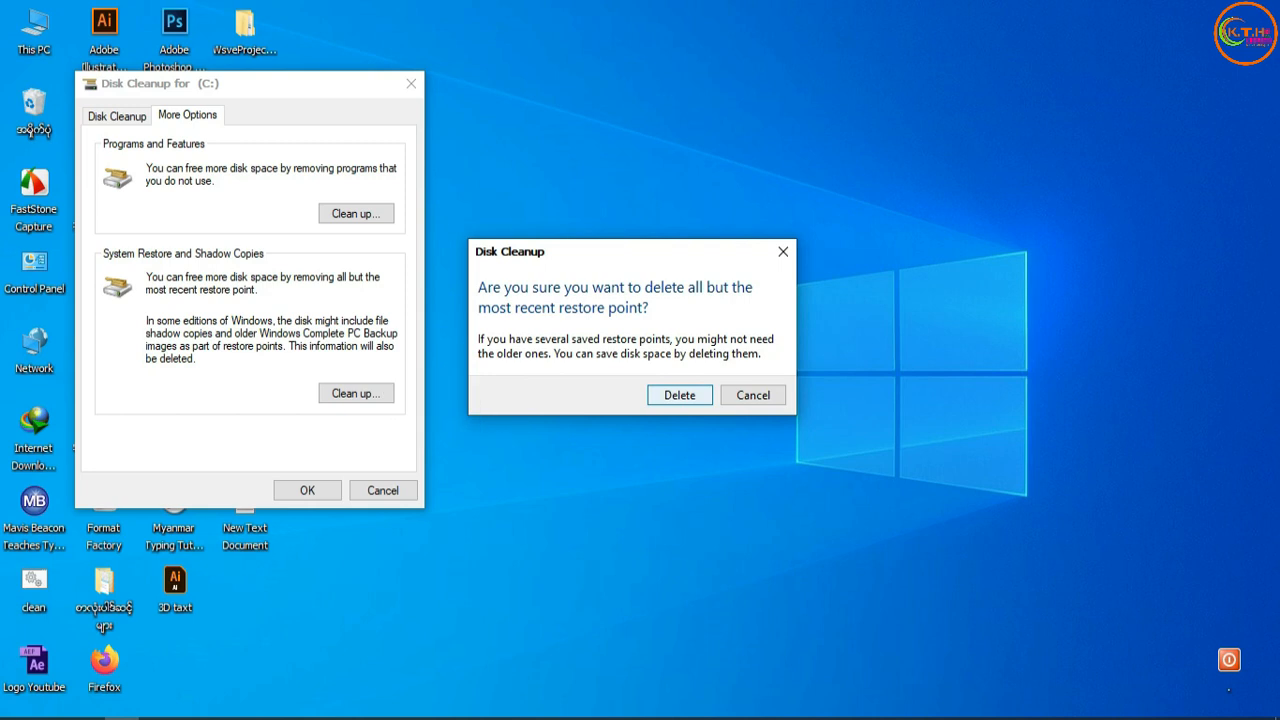
{"action": "left_click", "coordinate": [680, 395]}
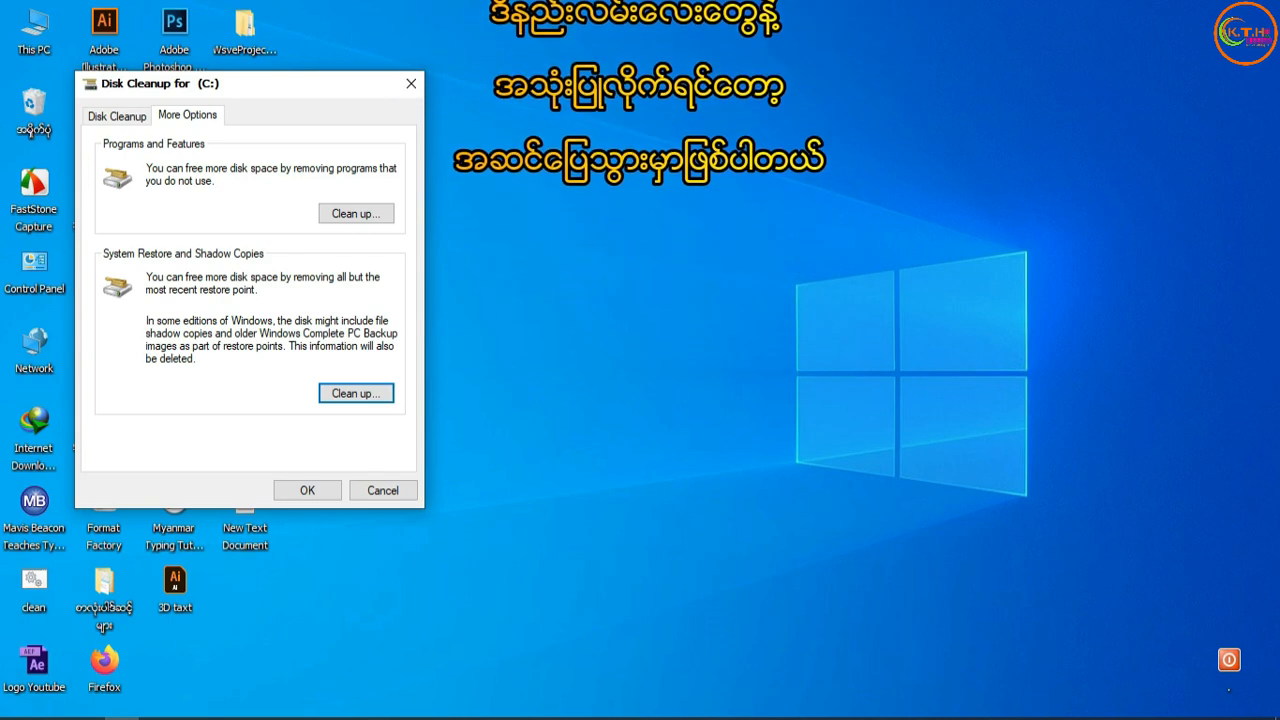
Close Disk Cleanup for drive (C:) without deleting the listed files, and refresh the desktop.
{"action": "left_click", "coordinate": [411, 84]}
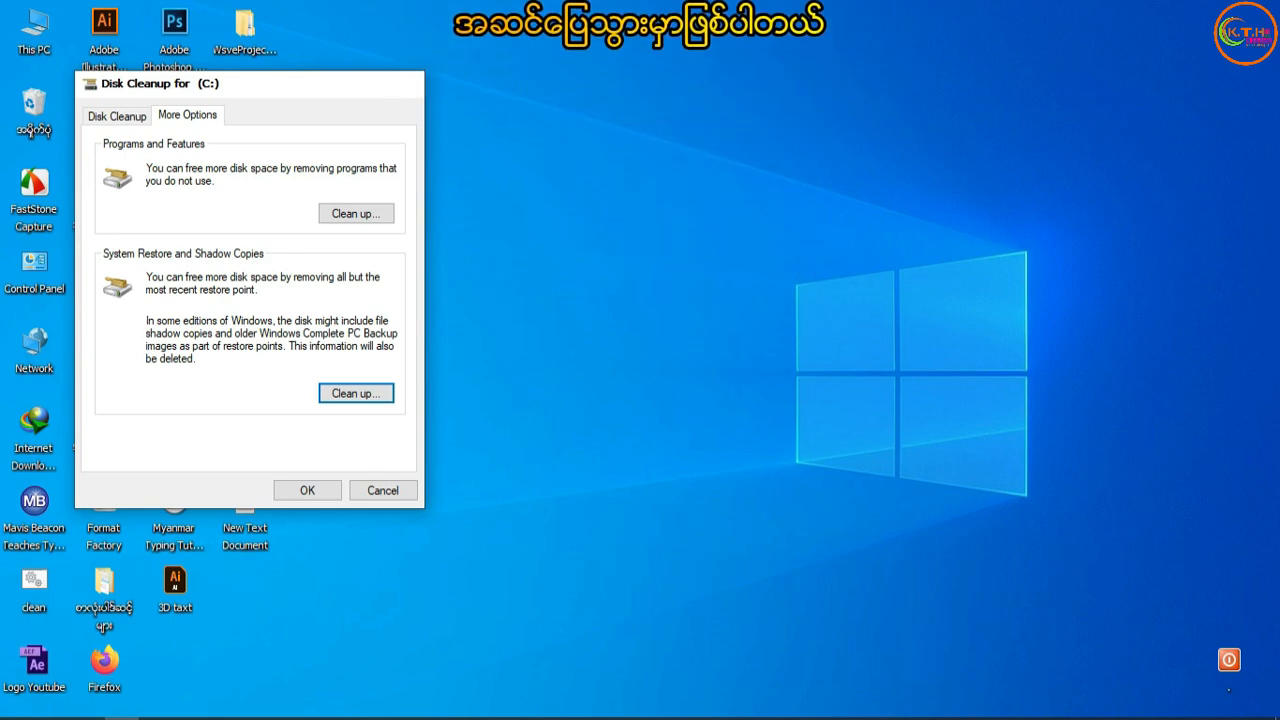
{"action": "right_click", "coordinate": [436, 96]}
{"action": "left_click", "coordinate": [460, 152]}
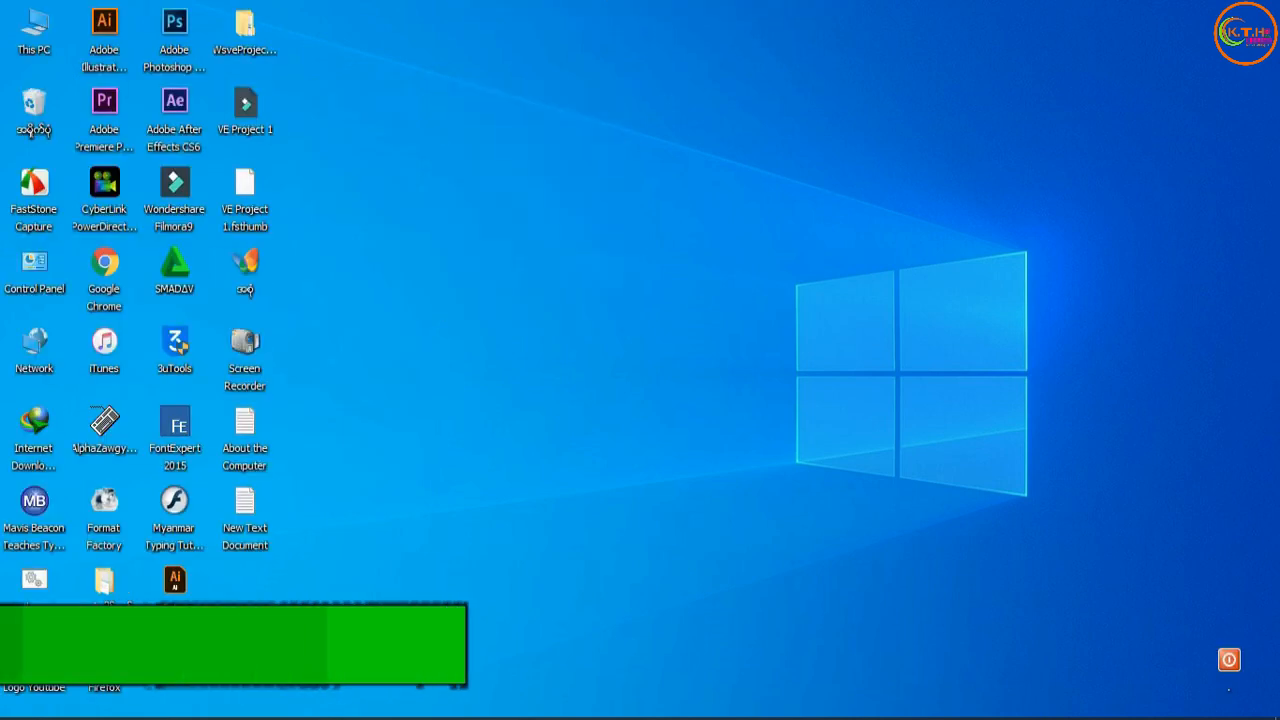